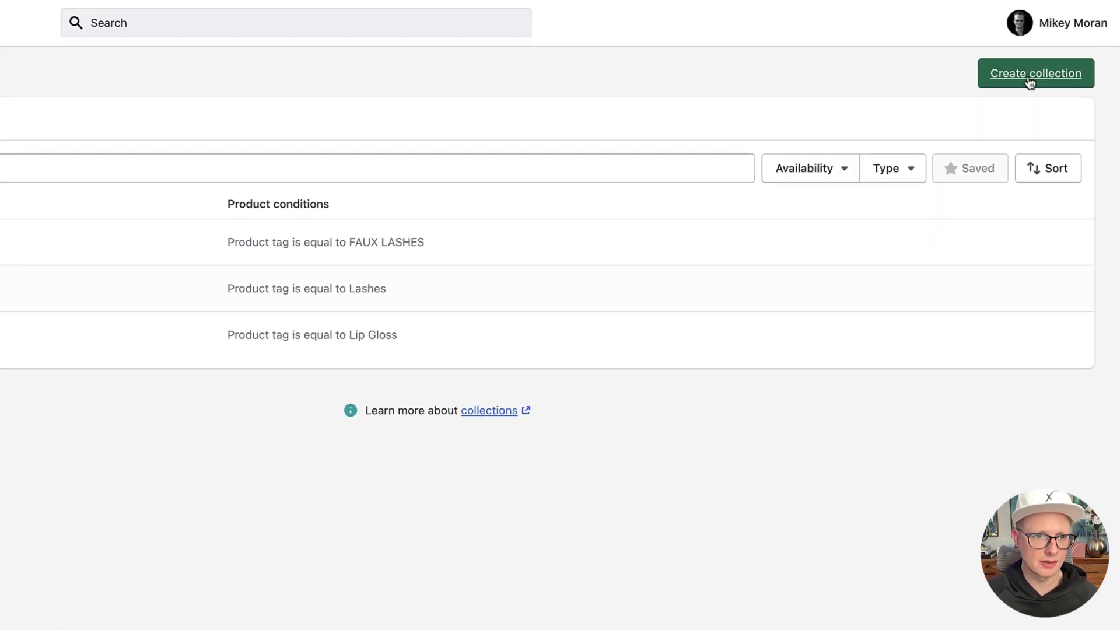
Step: Start a new collection titled '3D Mink Lashes'
left_click(1031, 77)
left_click(490, 127)
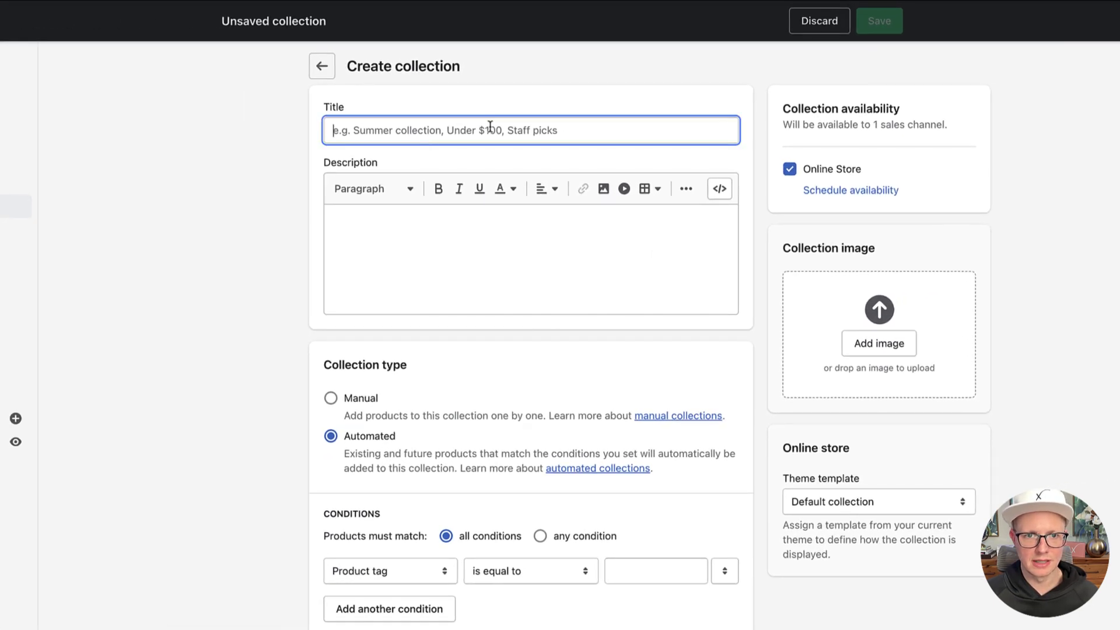
type("3D Mink Lashes")
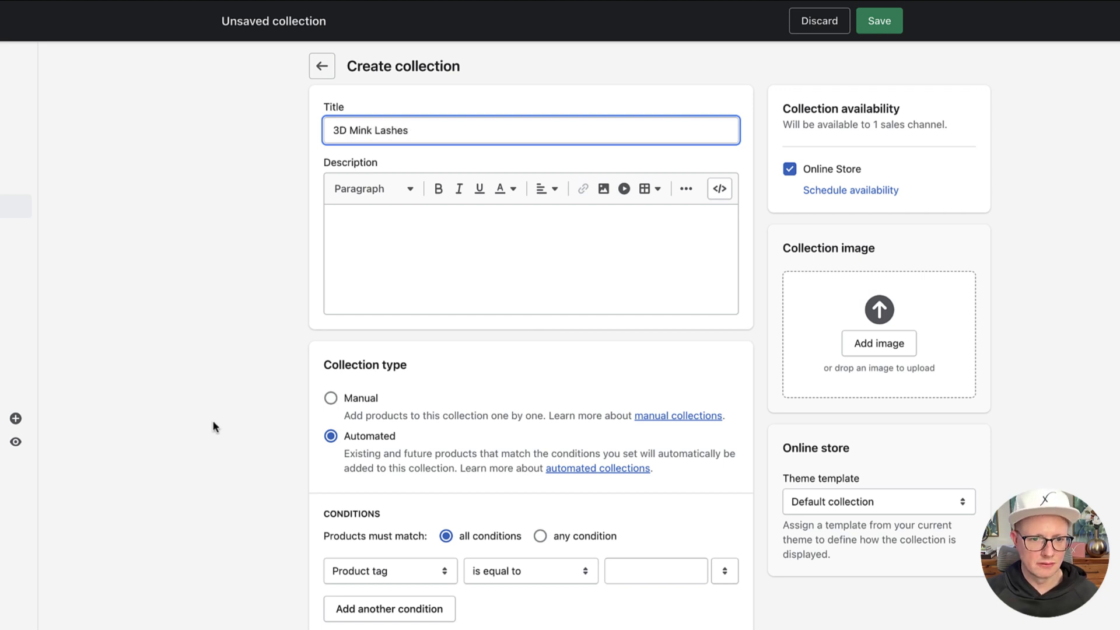
scroll(214, 422, "down", 1)
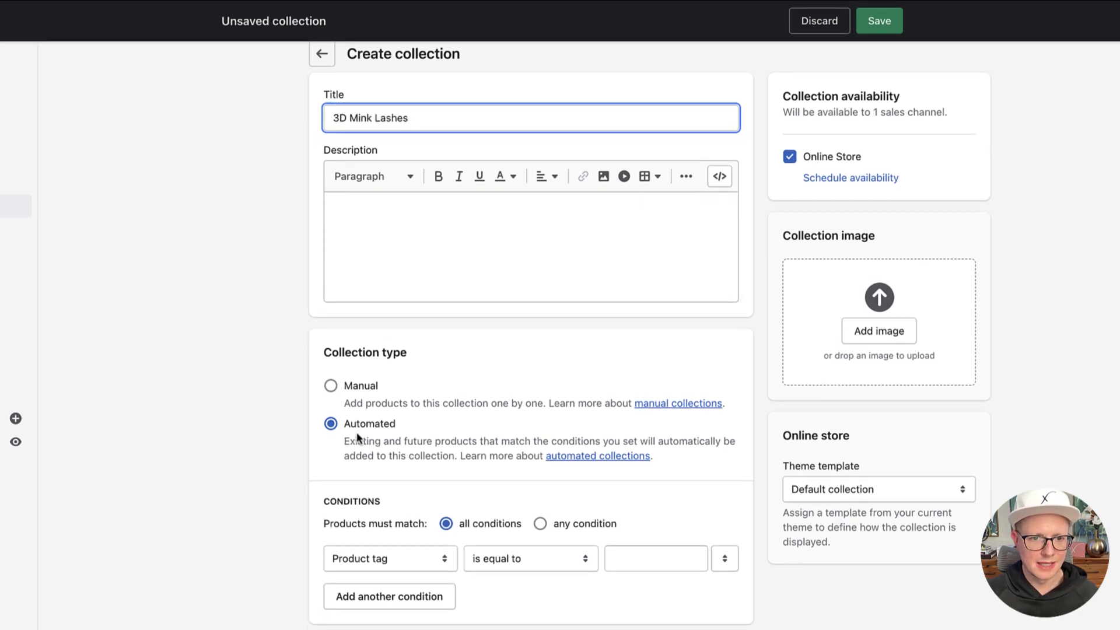
Step: Make it automated with the condition Product tag is equal to 3D MINK, and save
left_click(332, 389)
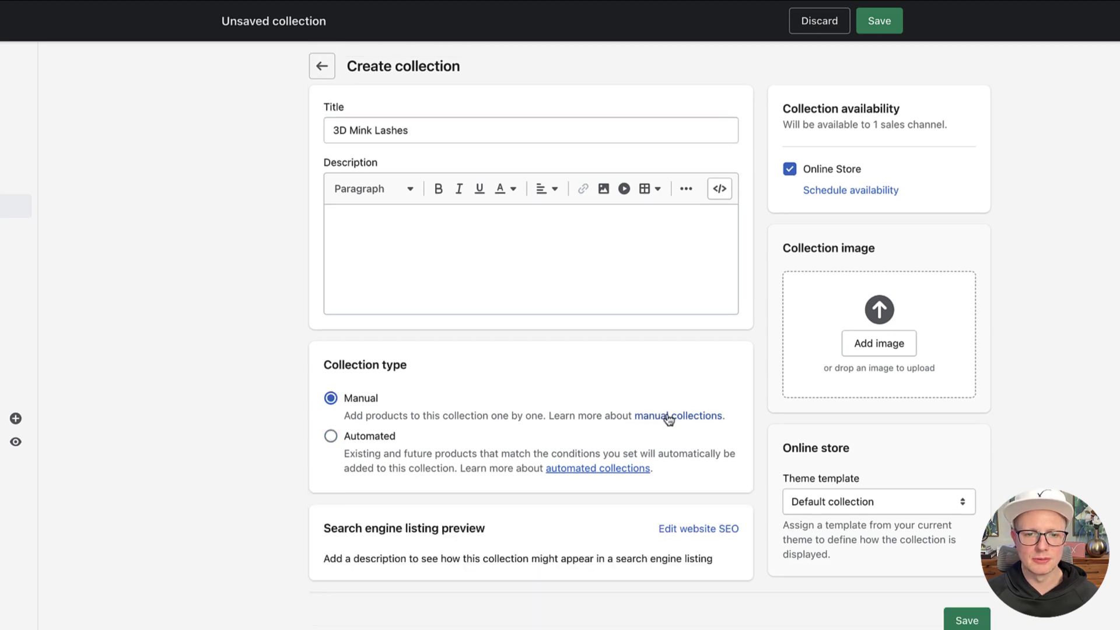
left_click(332, 437)
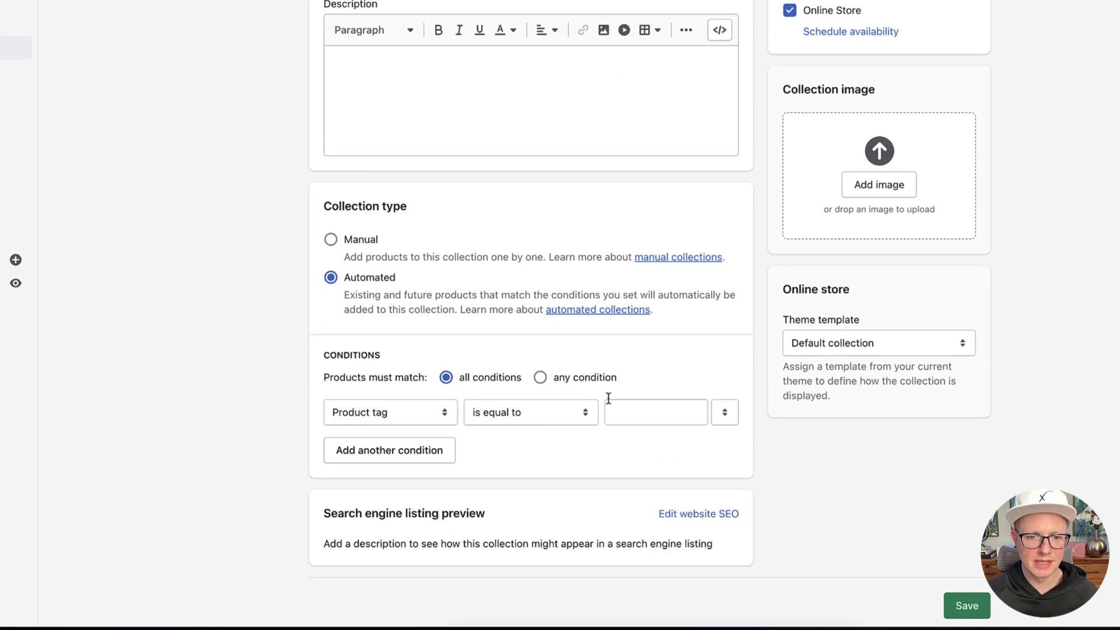
left_click(653, 410)
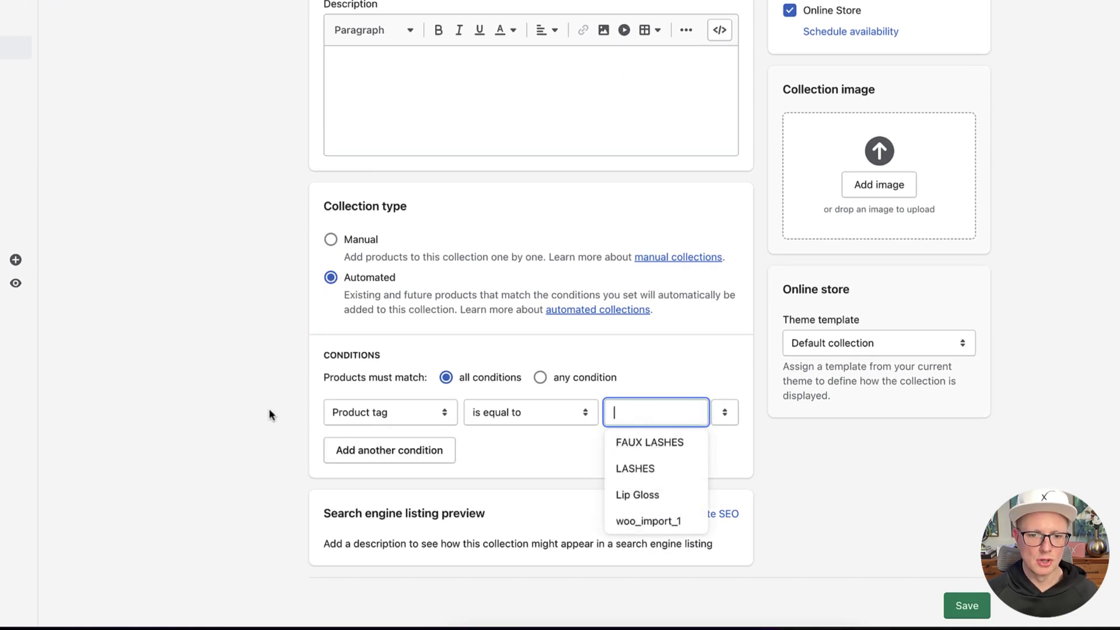
type("3")
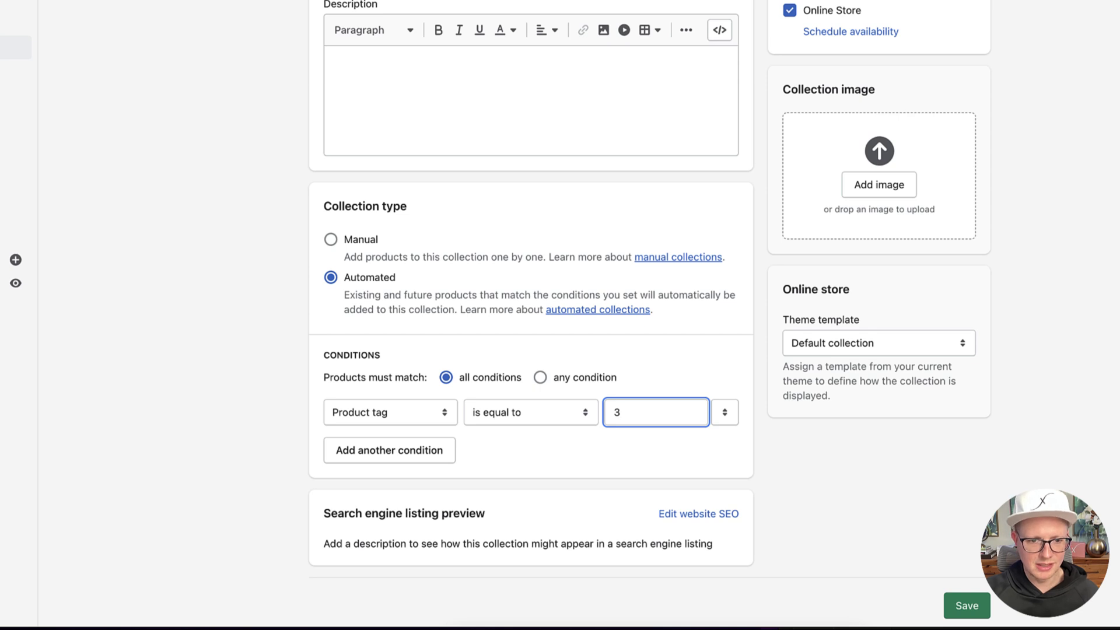
type("D MINK")
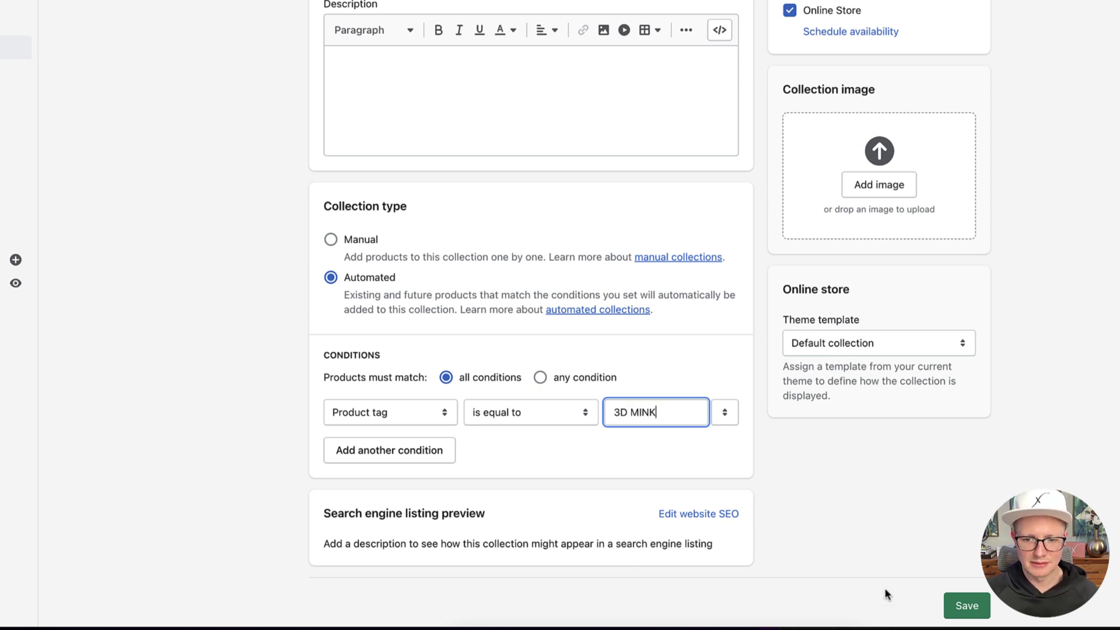
left_click(951, 608)
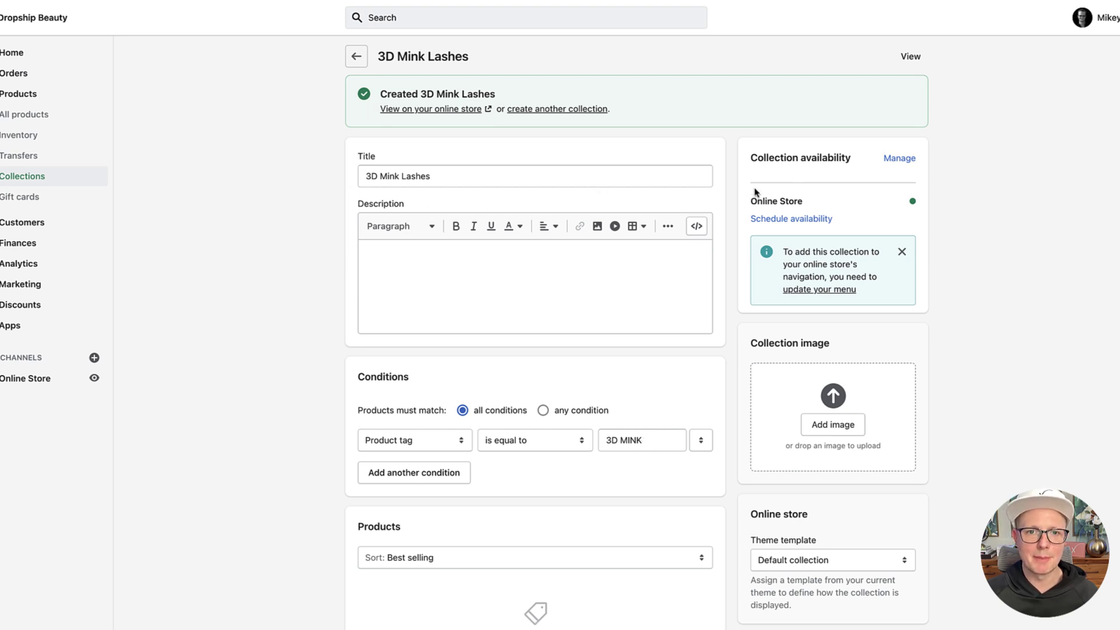
Step: Preview the collection, then in All products select Alice, Amelia and Chloe 3D Mink Lashes
left_click(458, 110)
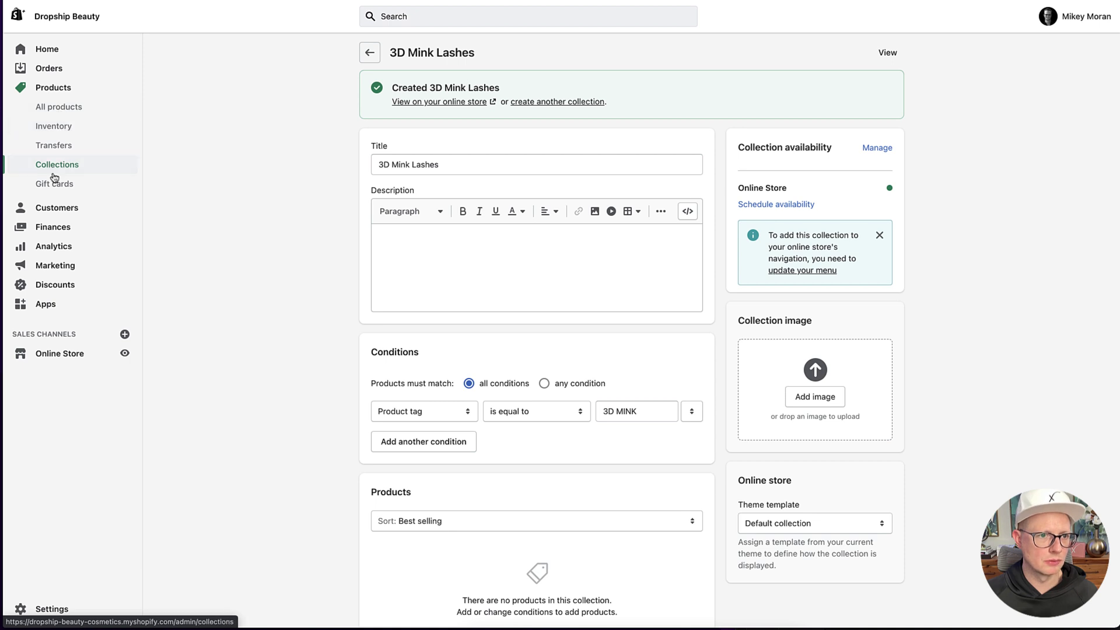
left_click(63, 108)
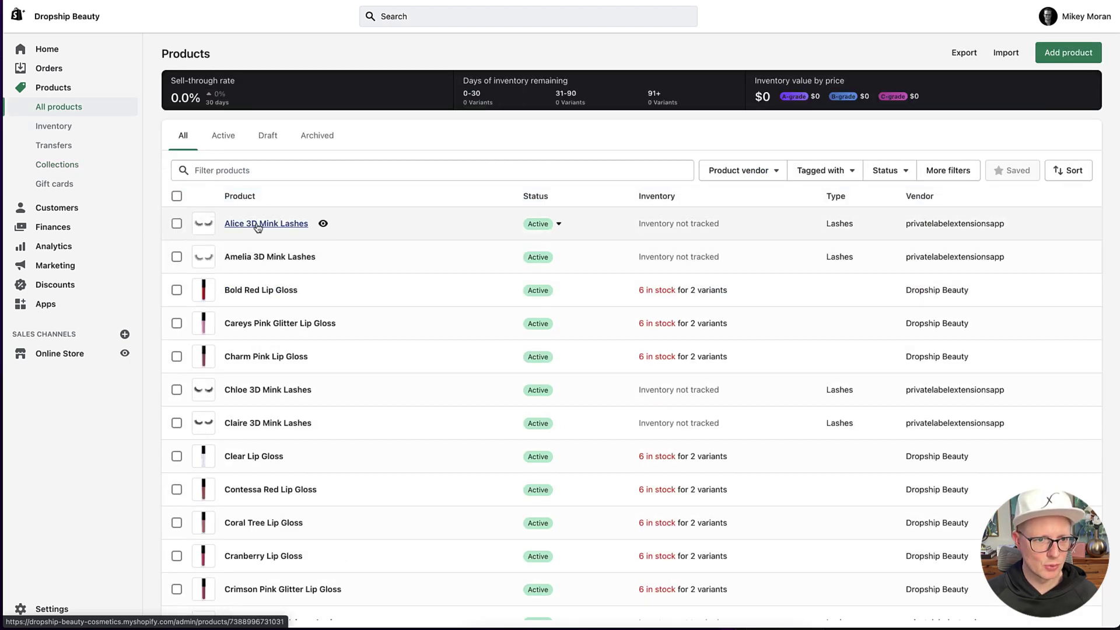
left_click(177, 224)
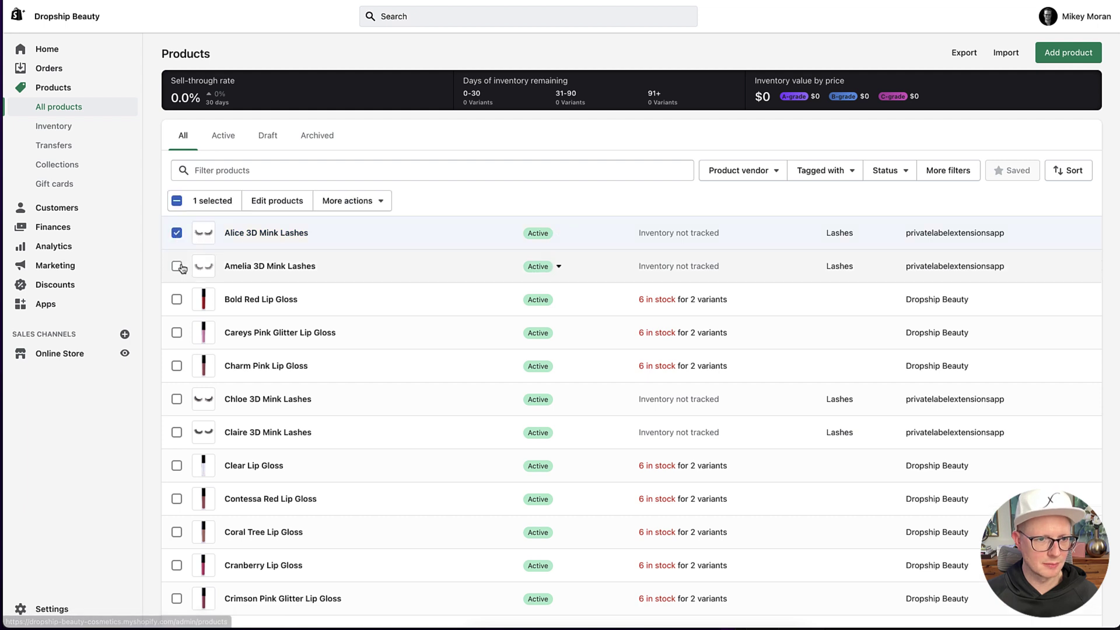
left_click(177, 257)
scroll(169, 303, "down", 5)
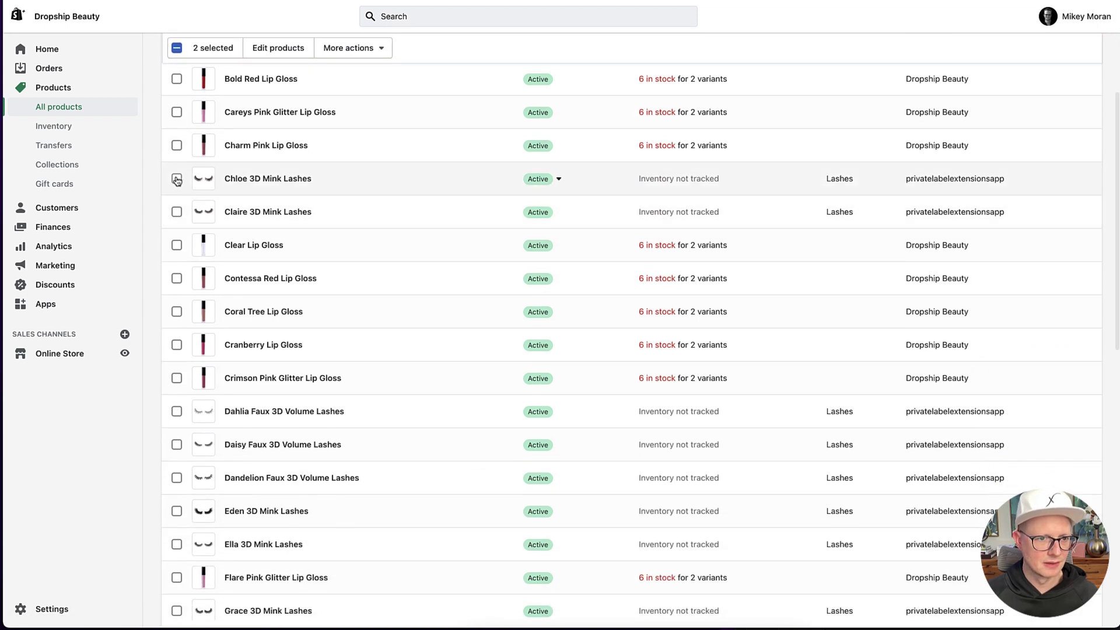
left_click(176, 179)
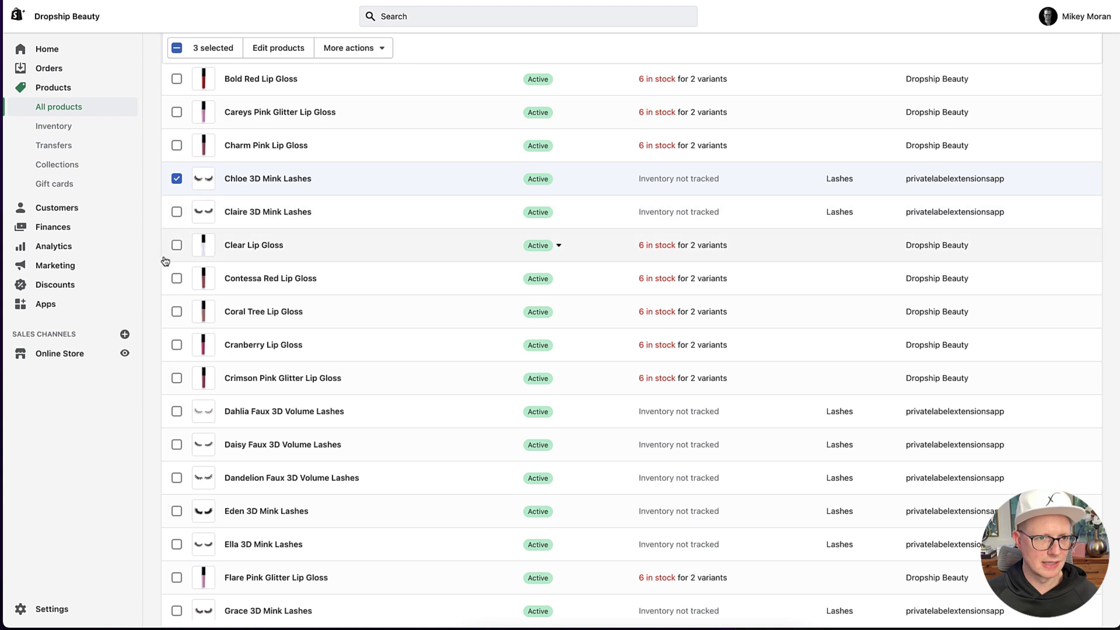
Step: Select the remaining 3D Mink Lashes products, including Eden, Ella, Jane and Violet
scroll(175, 263, "down", 4)
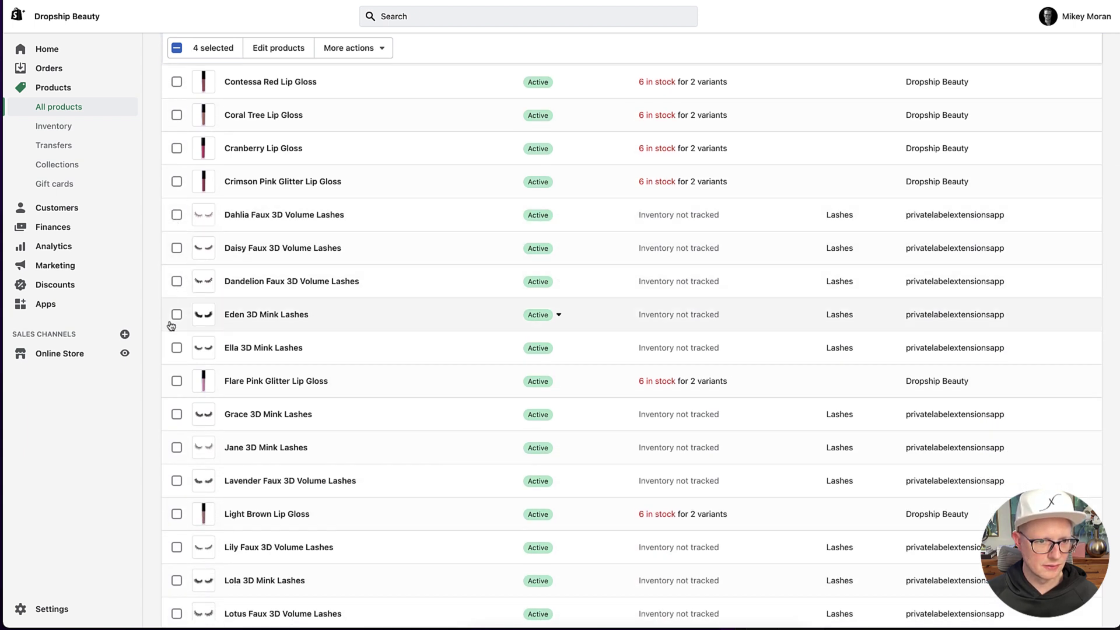
left_click(177, 315)
left_click(177, 348)
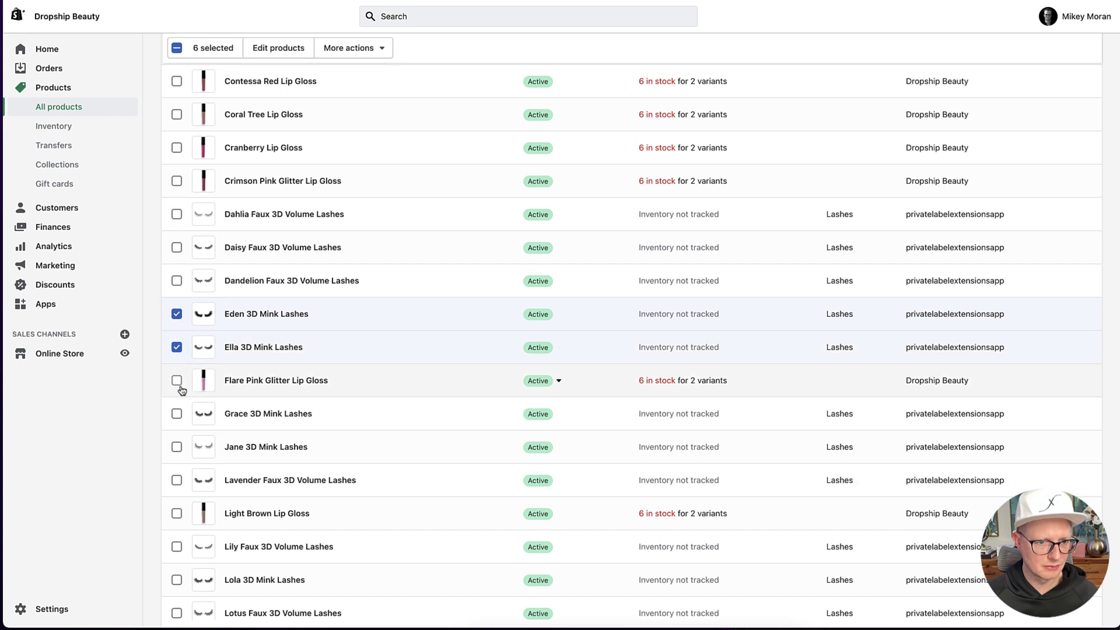
scroll(176, 362, "down", 4)
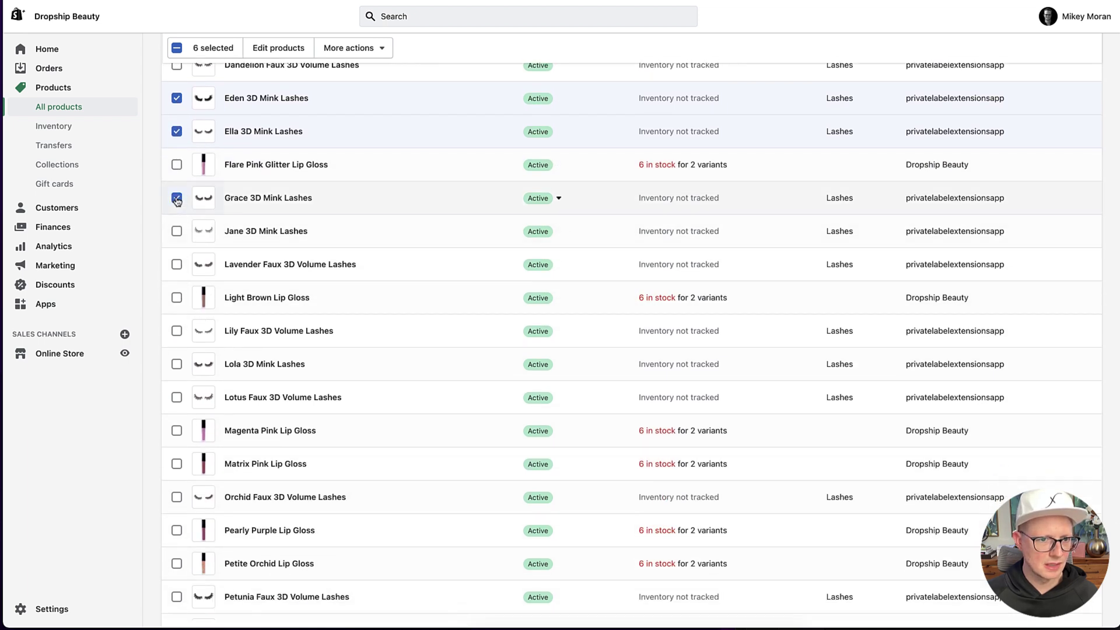
left_click(177, 231)
scroll(181, 291, "down", 3)
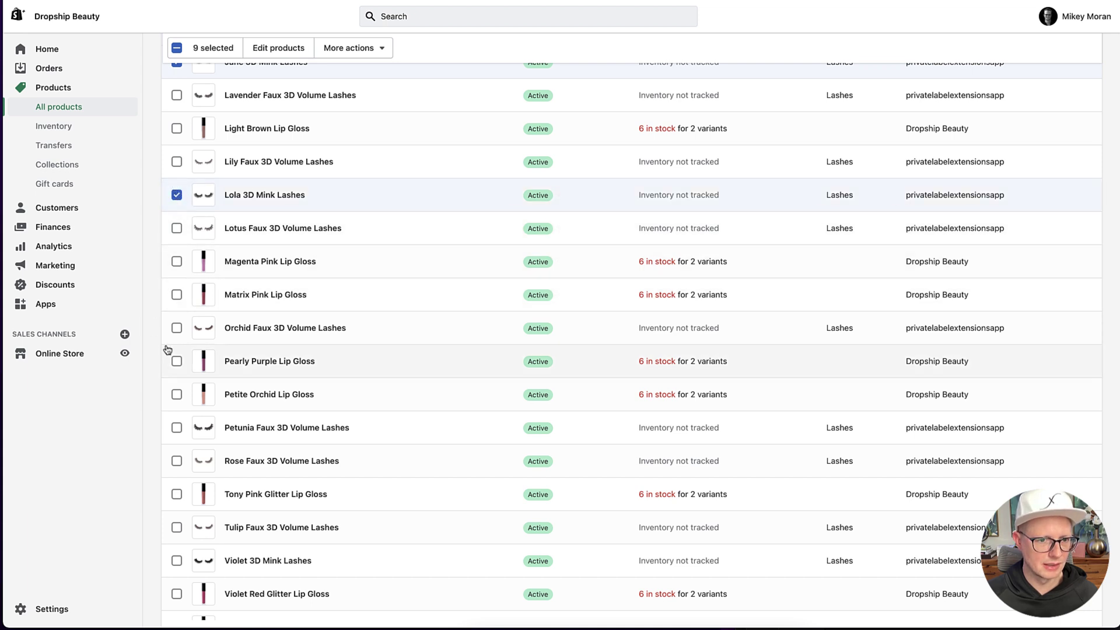
scroll(178, 332, "down", 2)
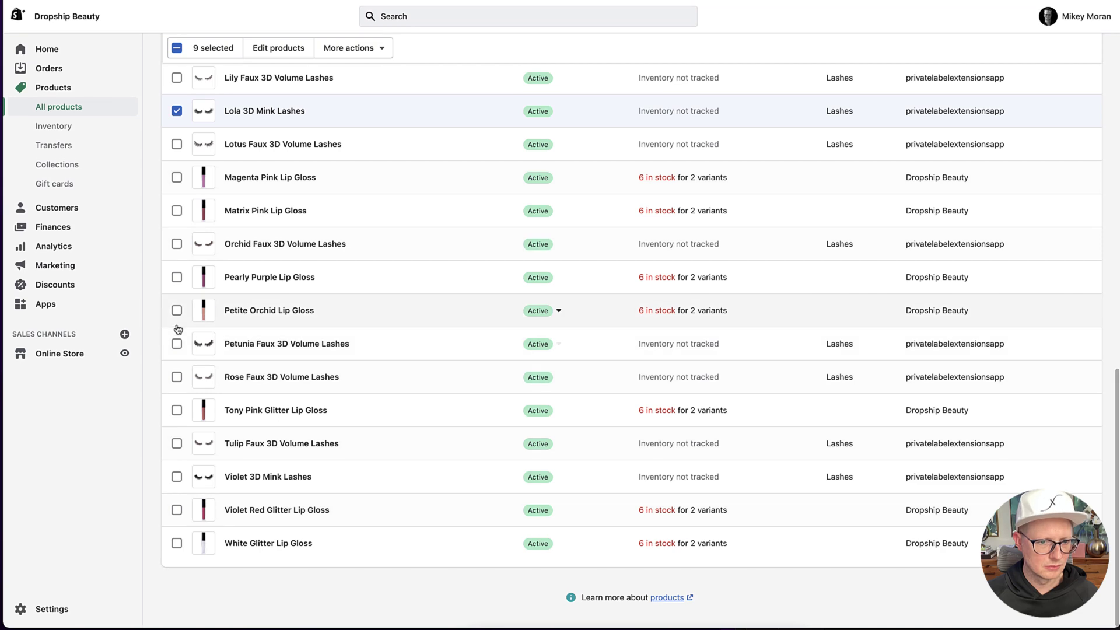
left_click(177, 477)
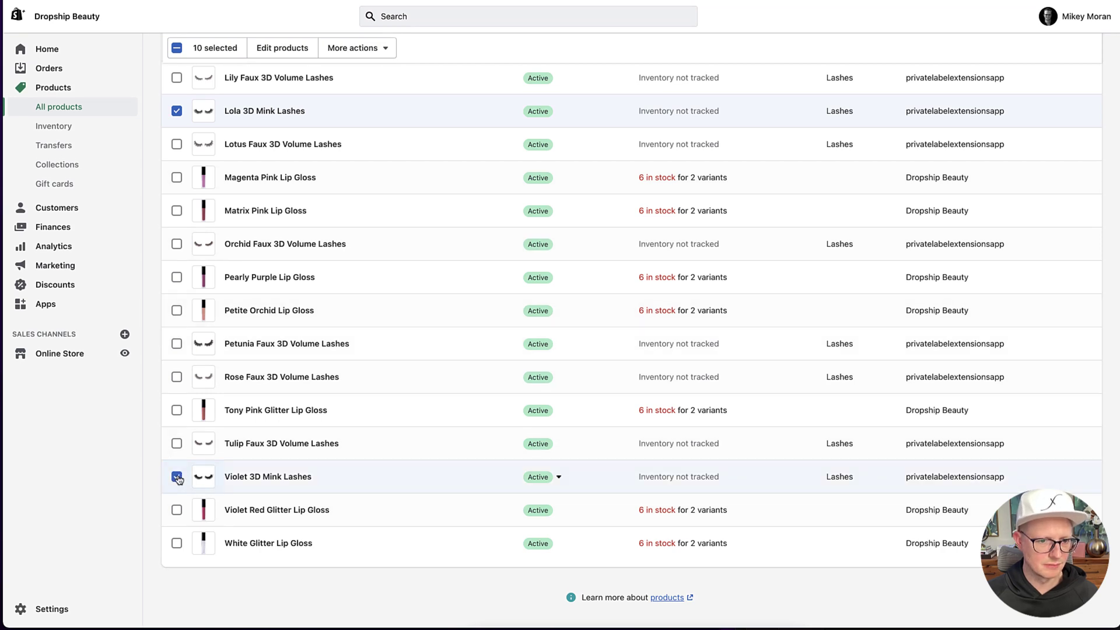
scroll(325, 461, "up", 9)
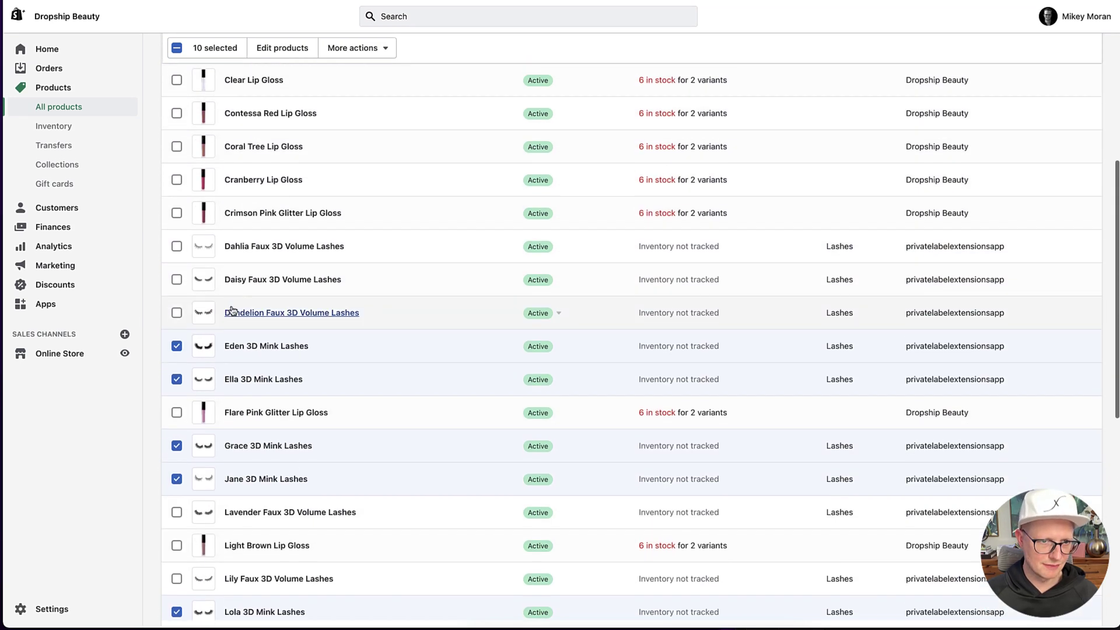
scroll(232, 311, "up", 7)
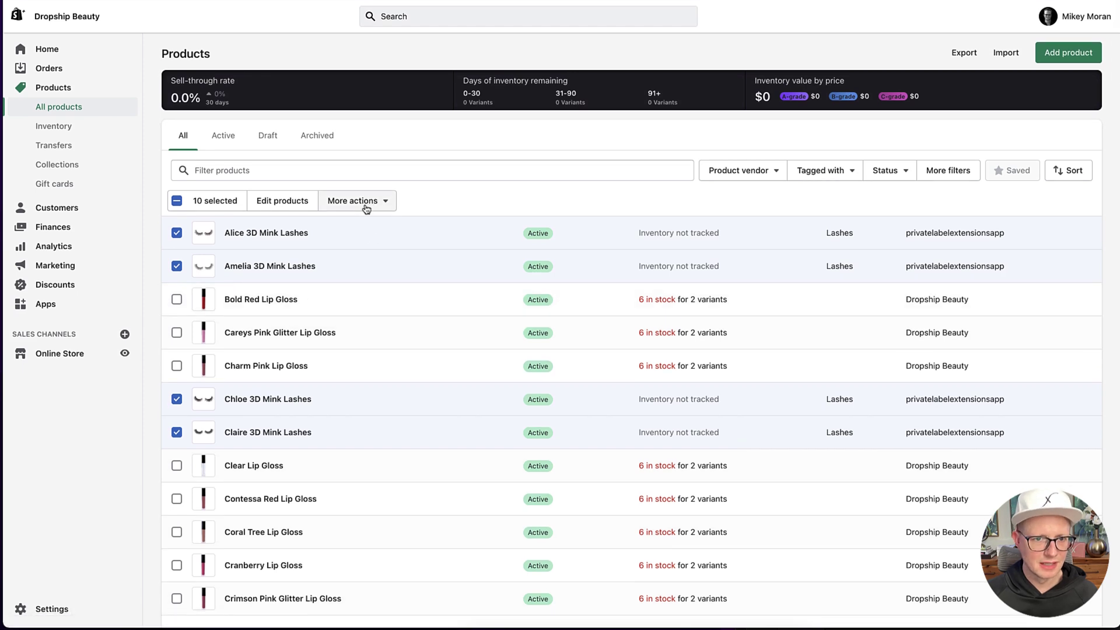
Step: Bulk-add the tag 3D MINK to the ten selected products and save
left_click(367, 204)
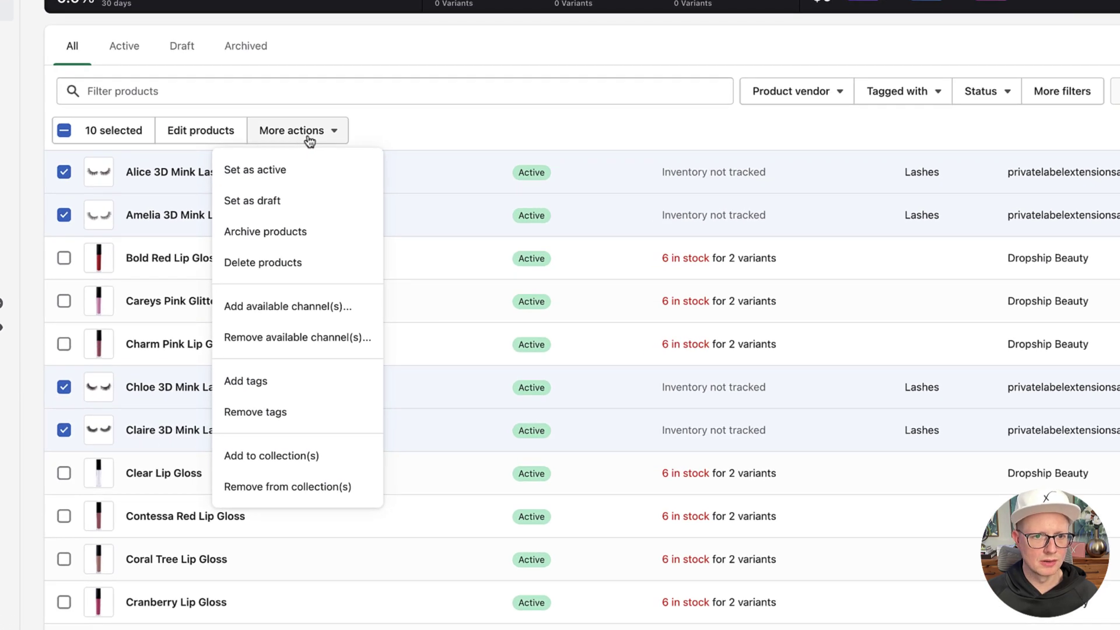
left_click(255, 387)
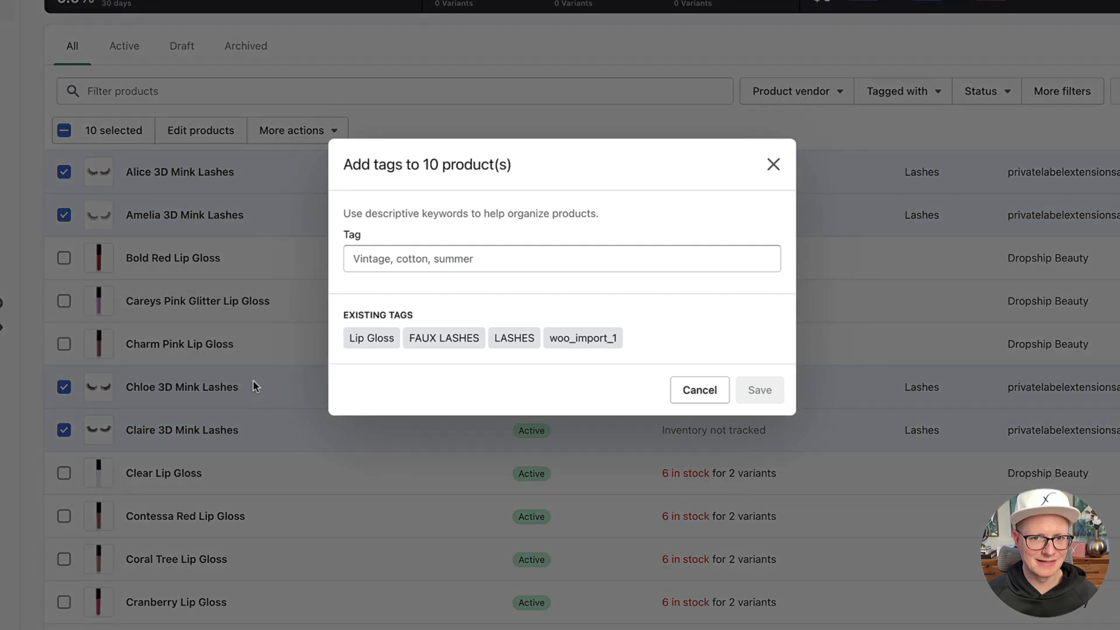
left_click(494, 265)
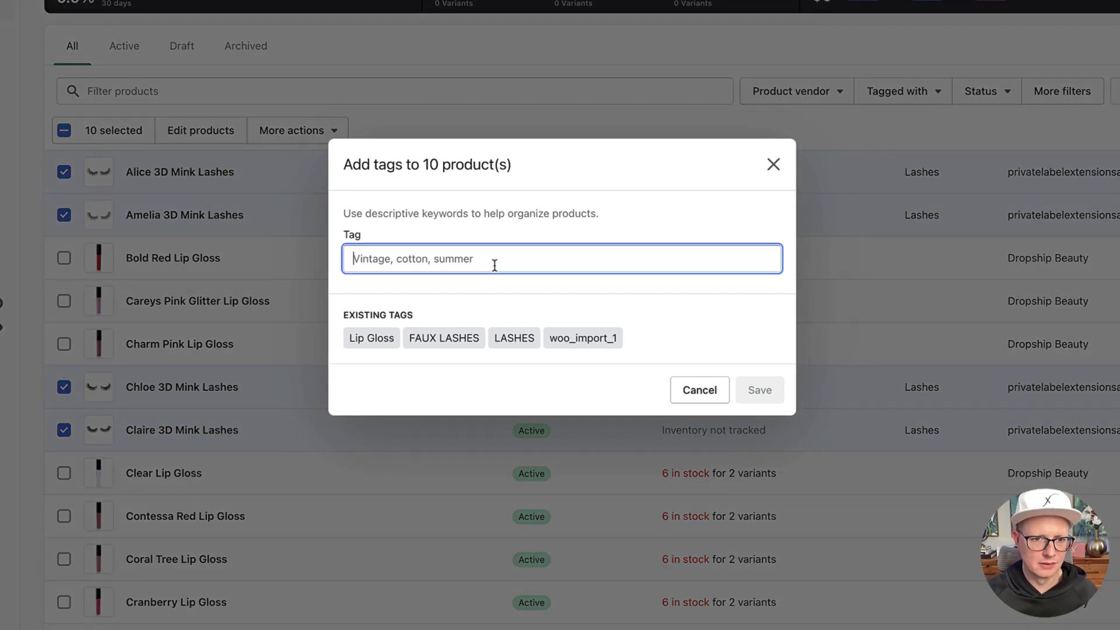
type("3D MINK")
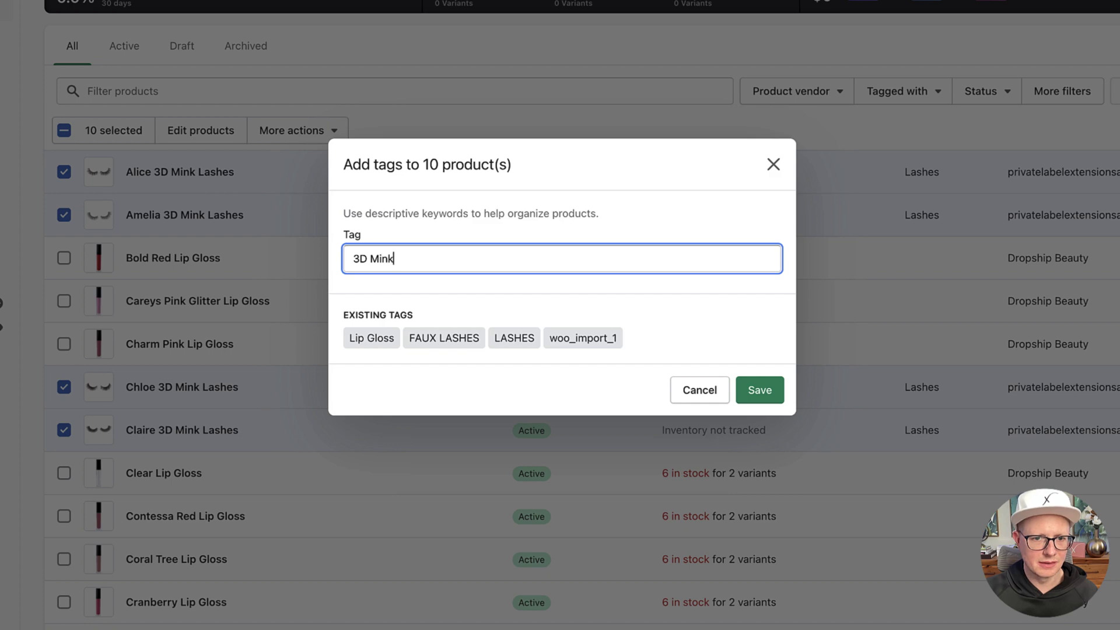
key("Return")
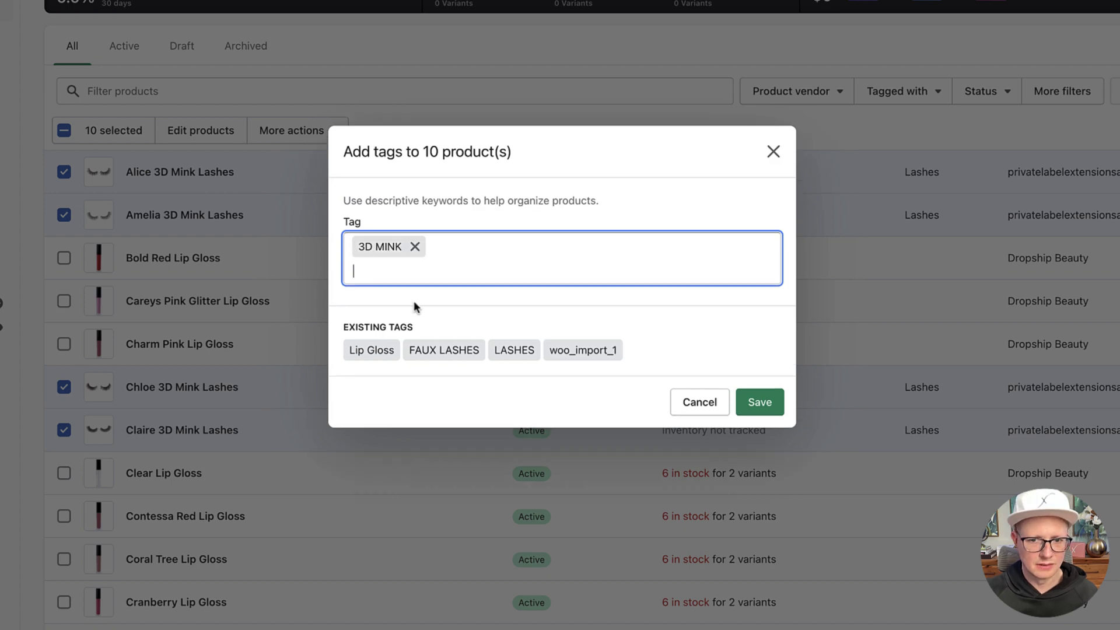
left_click(759, 408)
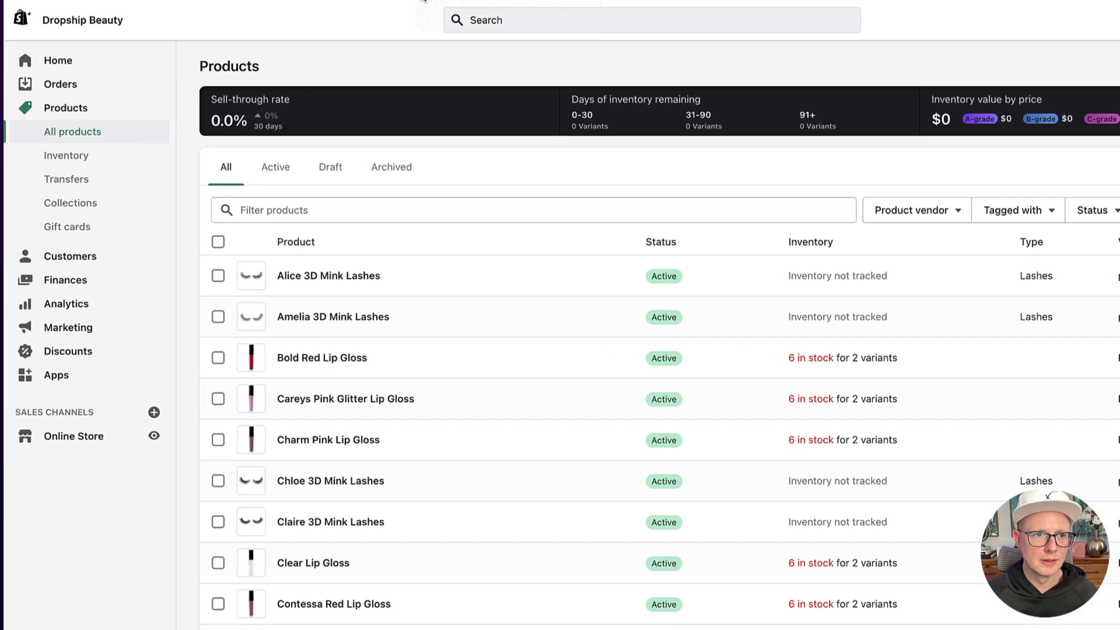
Step: Open the 3D Mink Lashes collection and preview its storefront page showing 10 products
left_click(82, 233)
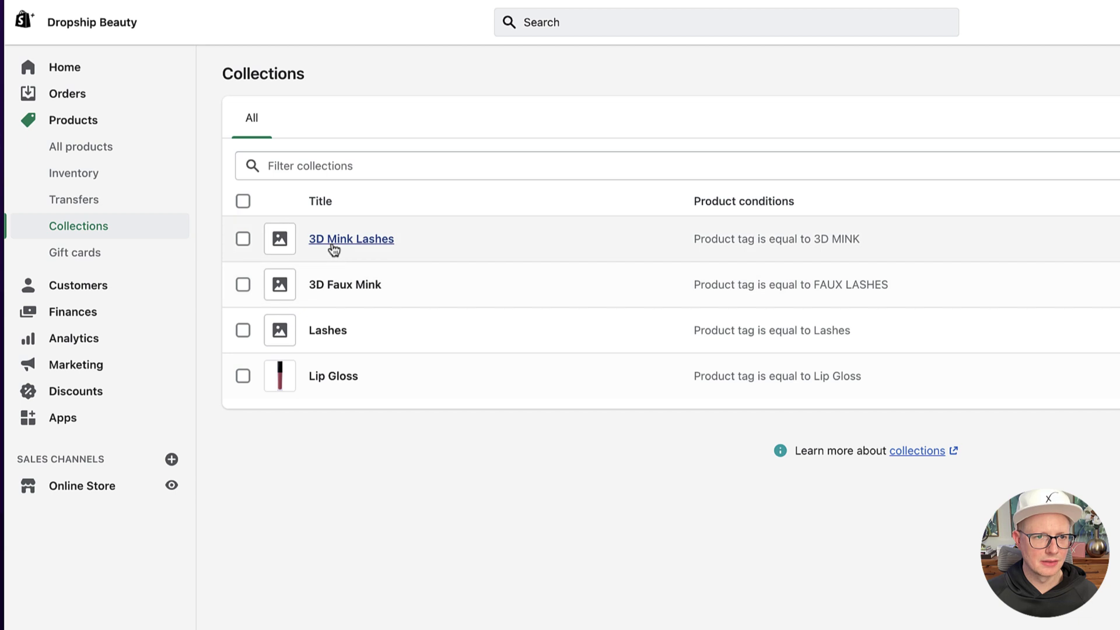
left_click(334, 245)
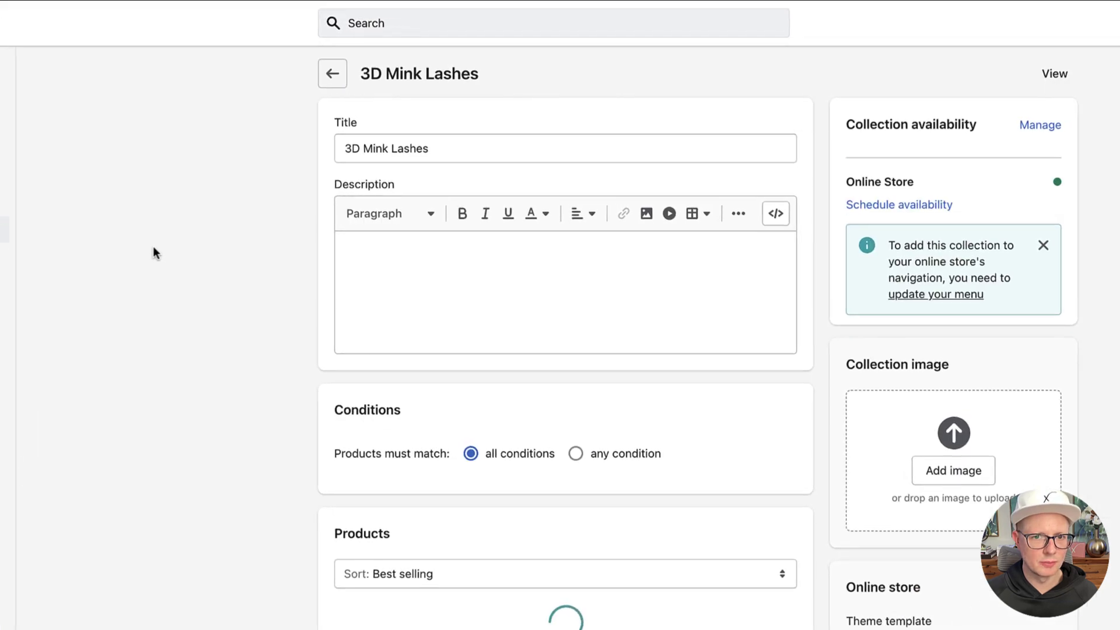
scroll(205, 386, "down", 2)
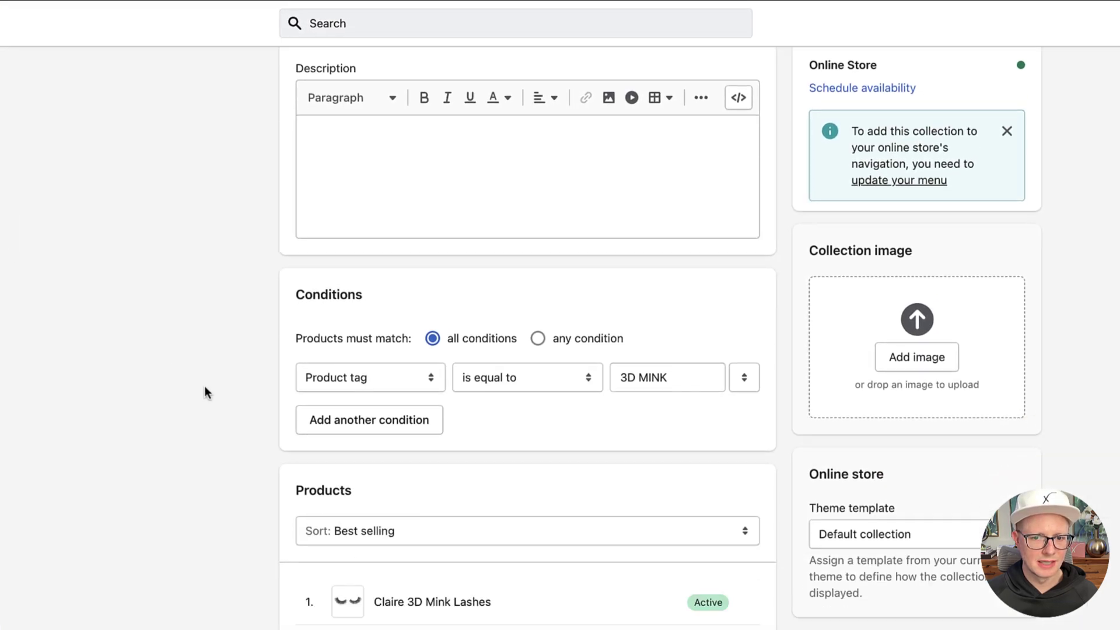
scroll(205, 385, "down", 3)
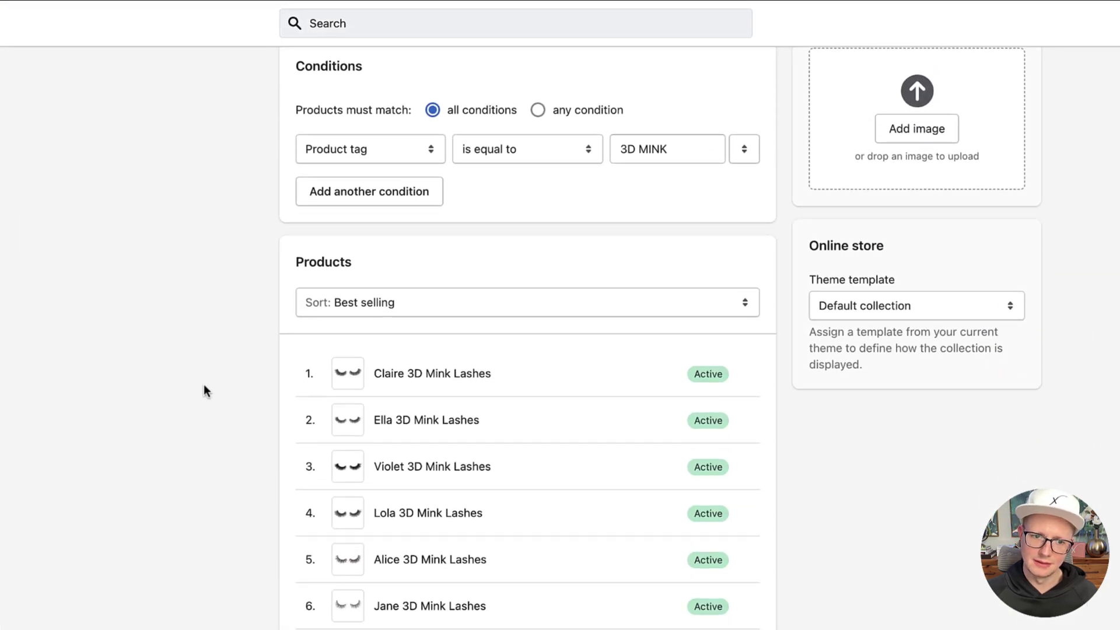
scroll(204, 382, "up", 6)
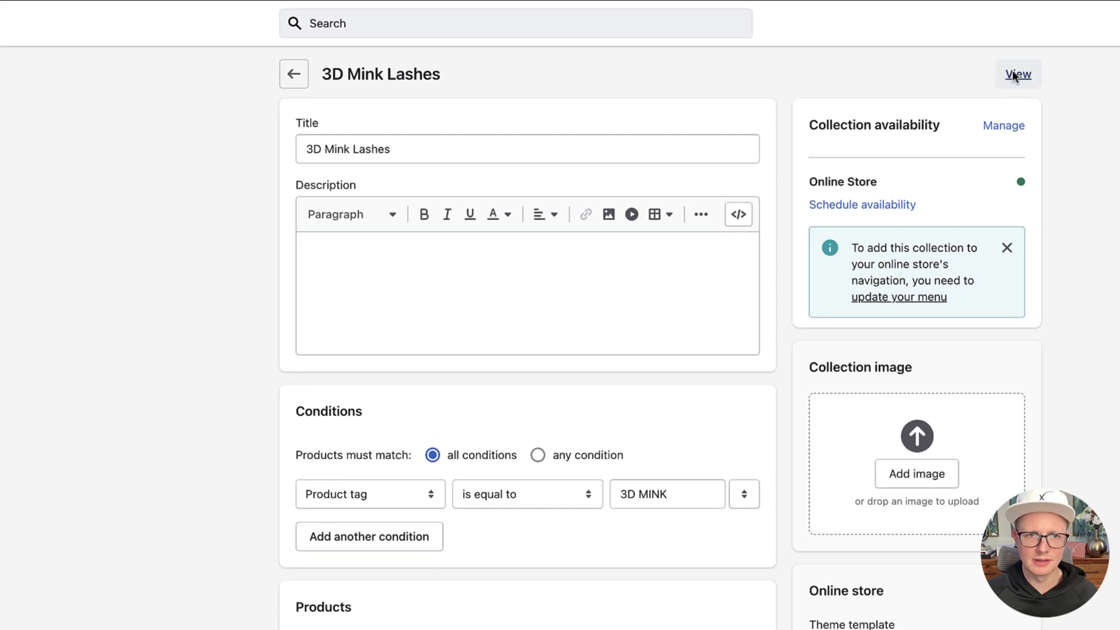
left_click(1018, 73)
scroll(275, 345, "down", 5)
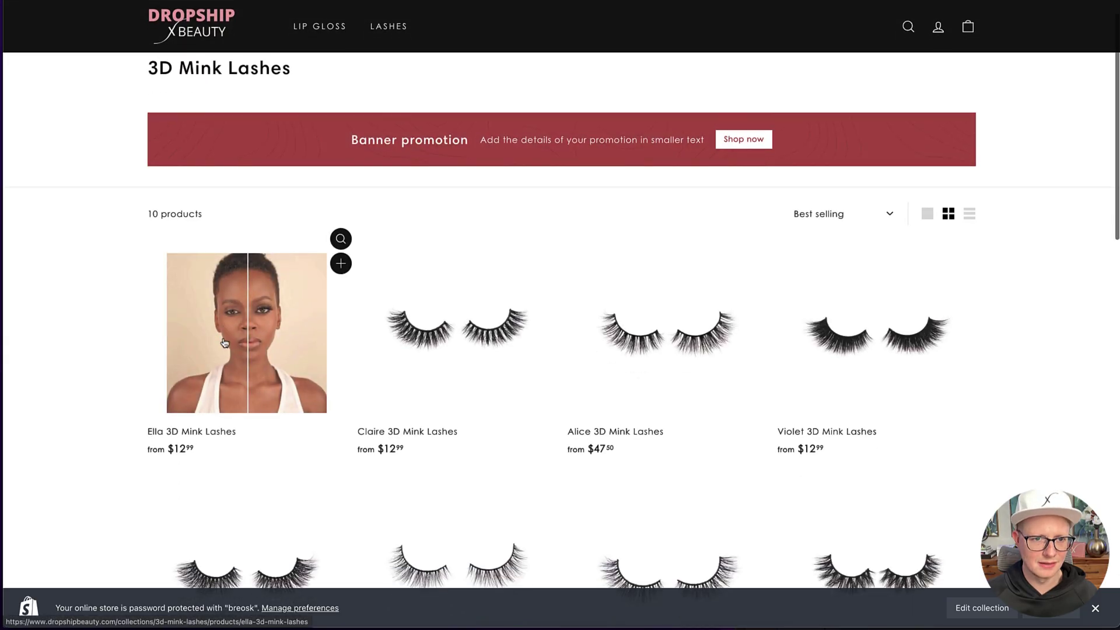
scroll(137, 318, "down", 5)
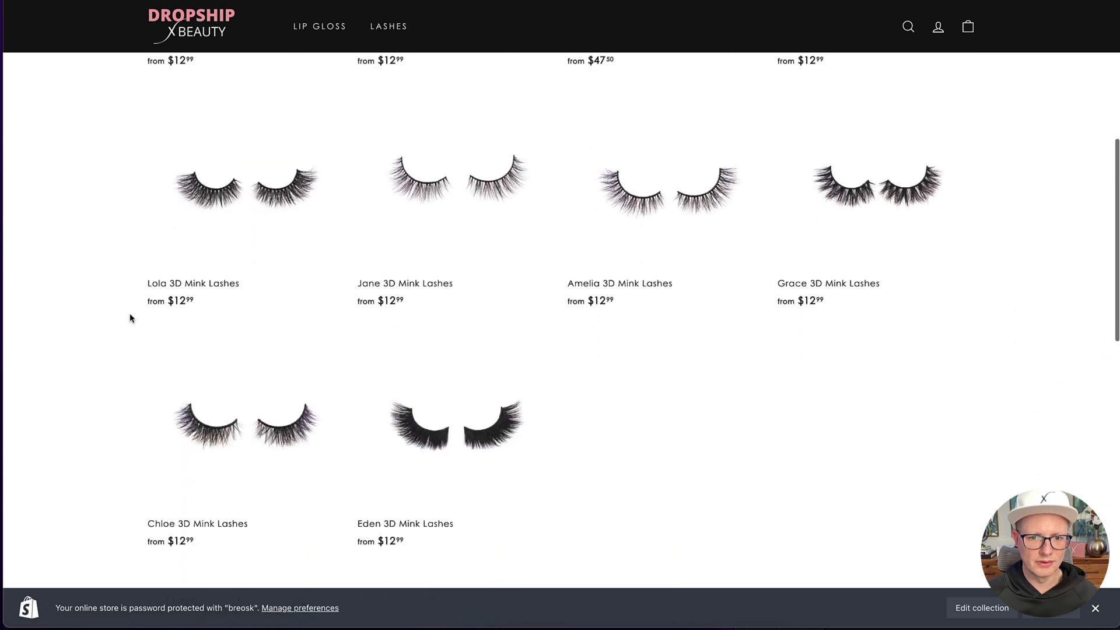
scroll(130, 317, "up", 10)
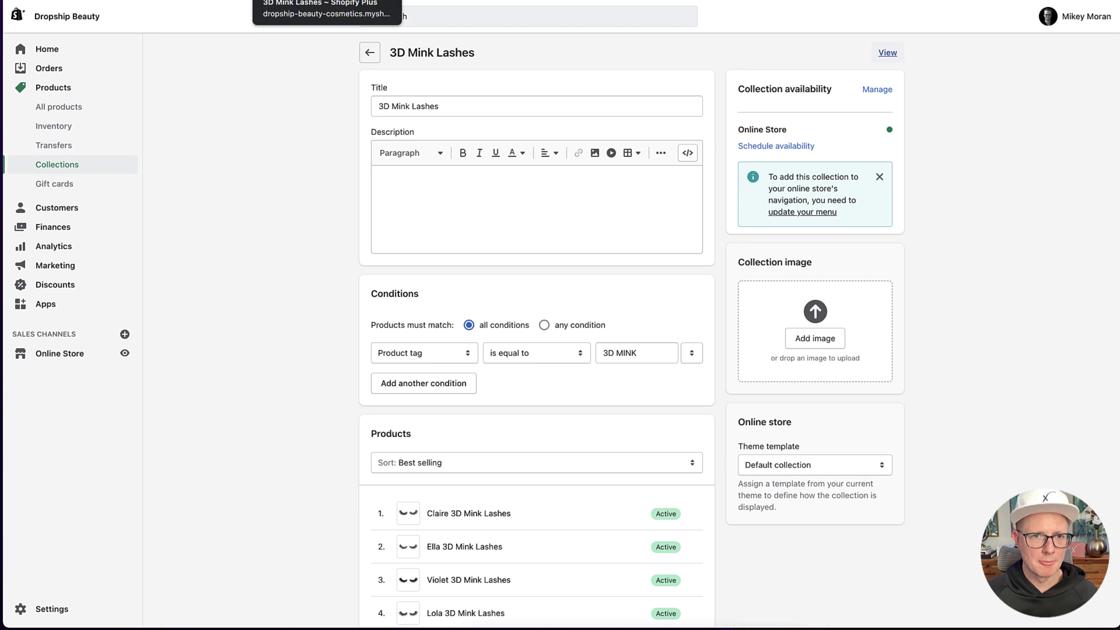
Step: Look over the Lashes collection's current products
left_click(48, 169)
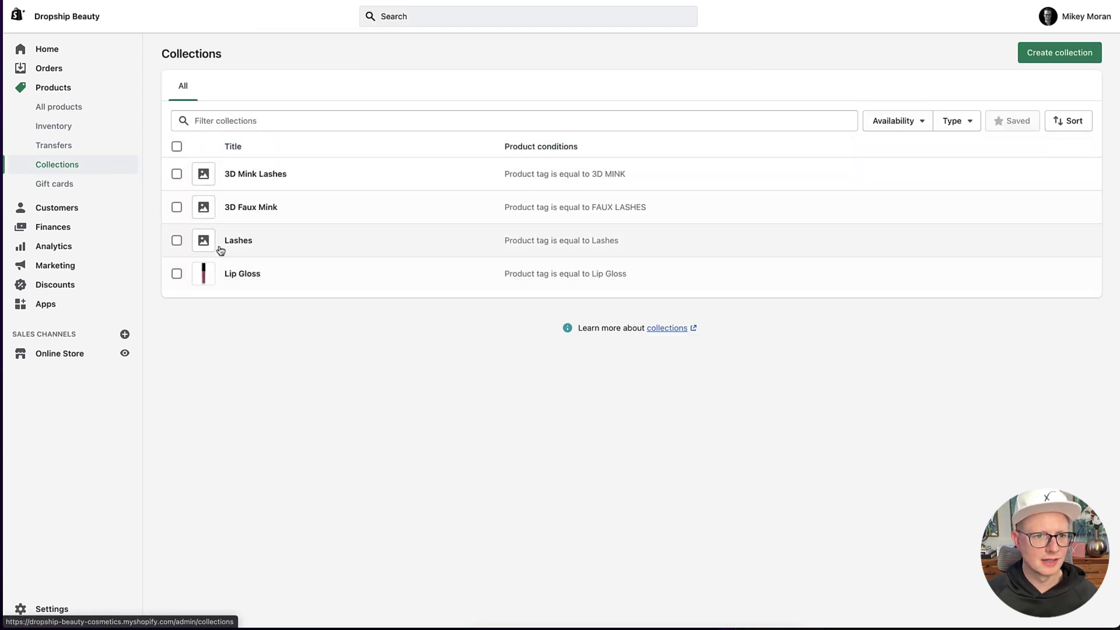
left_click(237, 241)
scroll(418, 354, "down", 5)
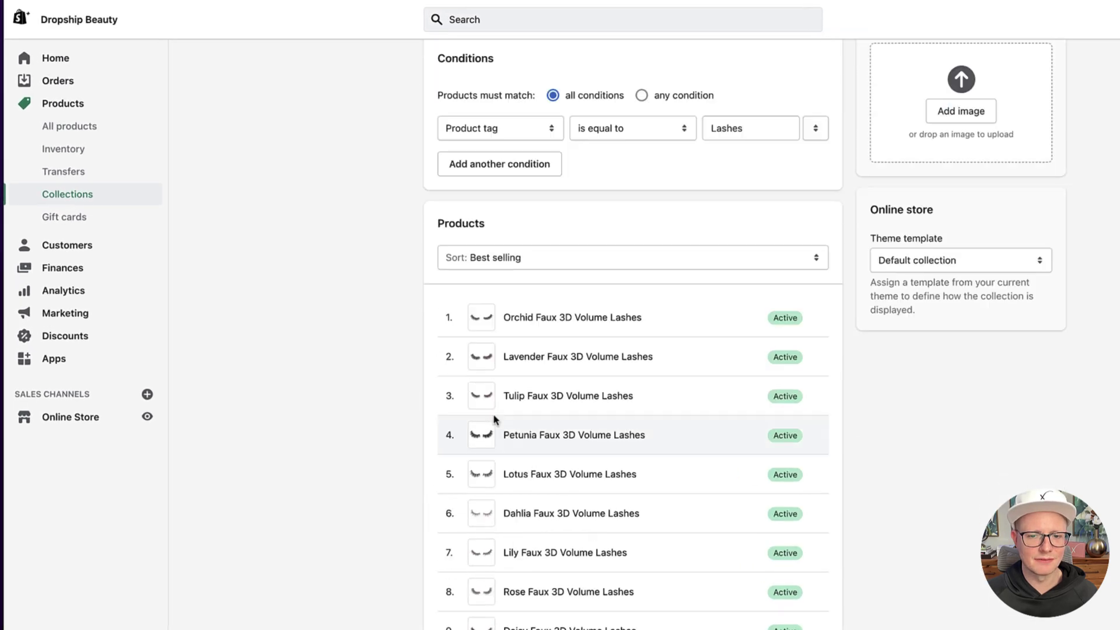
scroll(495, 419, "down", 2)
scroll(431, 402, "up", 7)
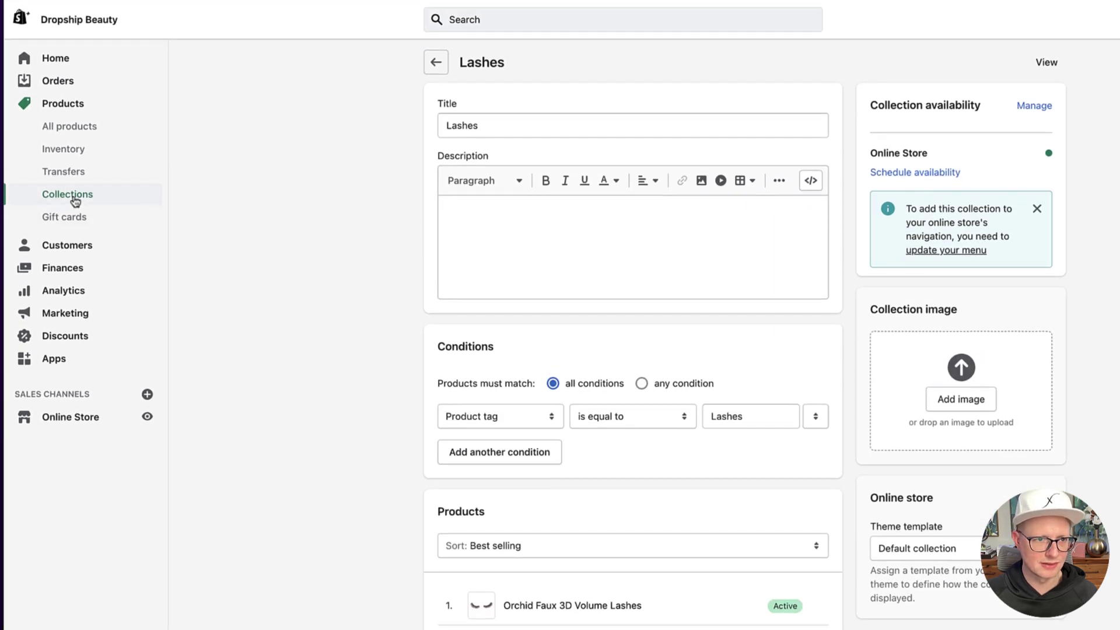
Step: Filter All products to the 3D Mink Lashes collection
left_click(78, 135)
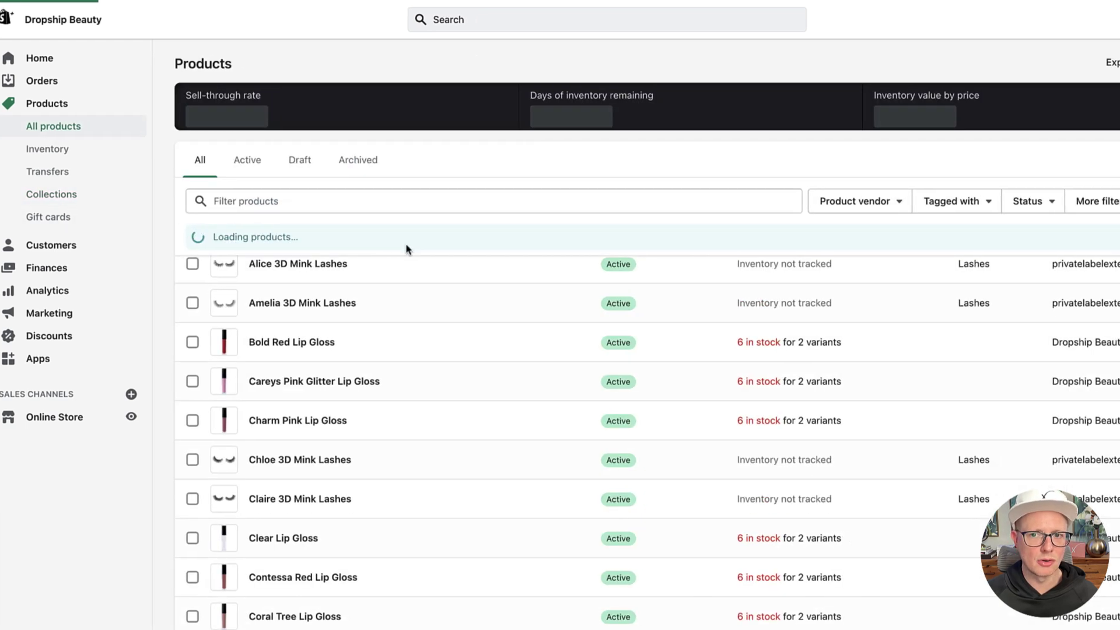
left_click(907, 210)
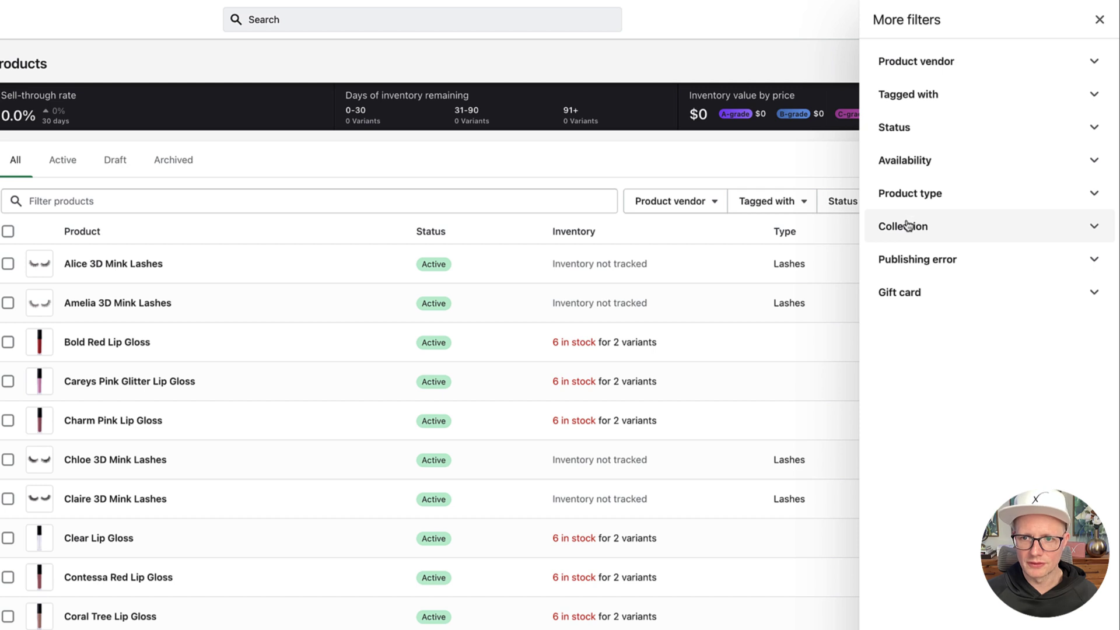
left_click(908, 226)
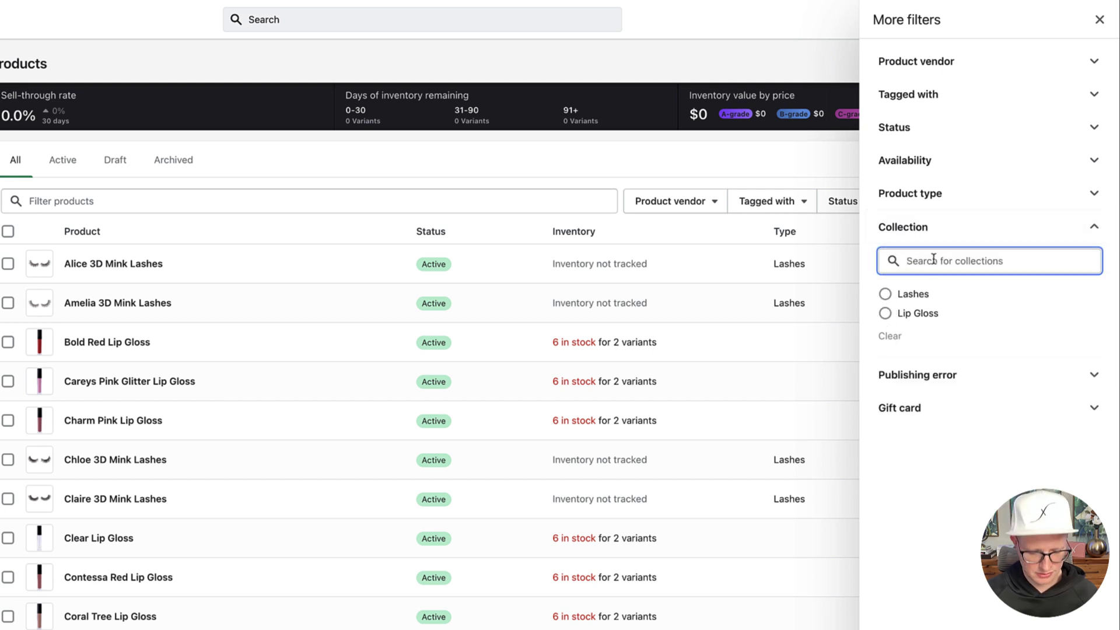
type("3d")
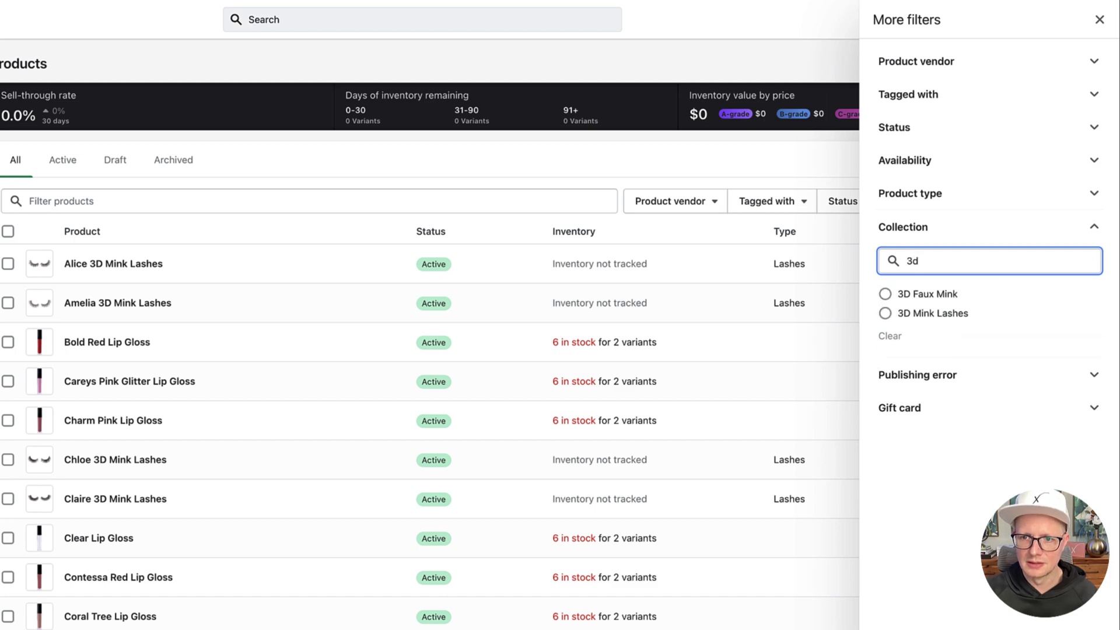
left_click(886, 317)
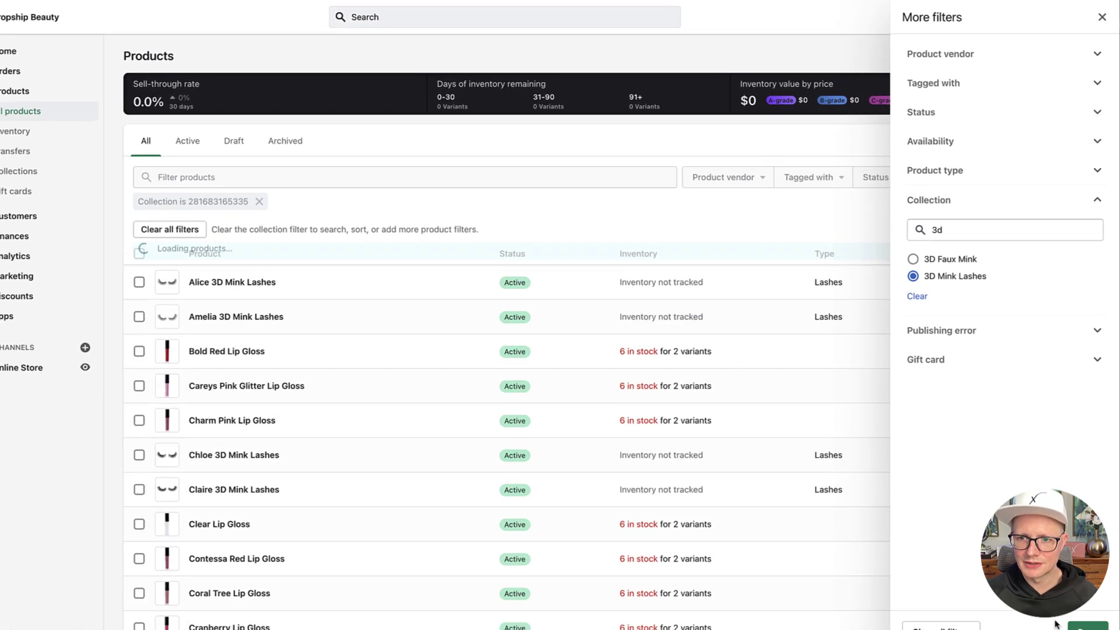
left_click(1090, 608)
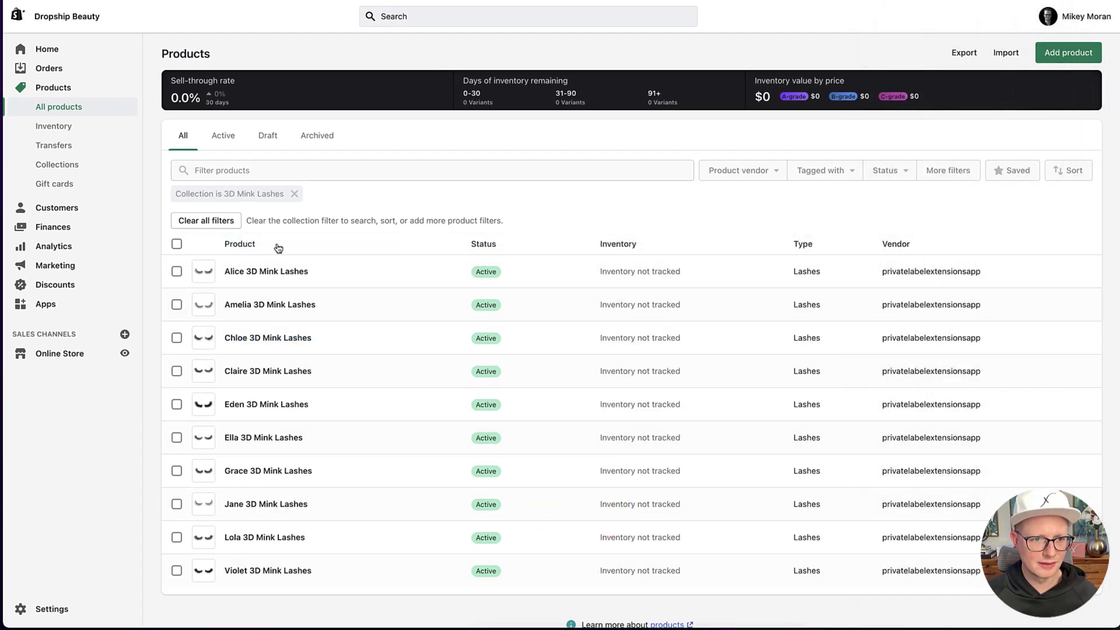
Step: Select all 10 filtered products and bulk-add the existing LASHES tag
left_click(177, 244)
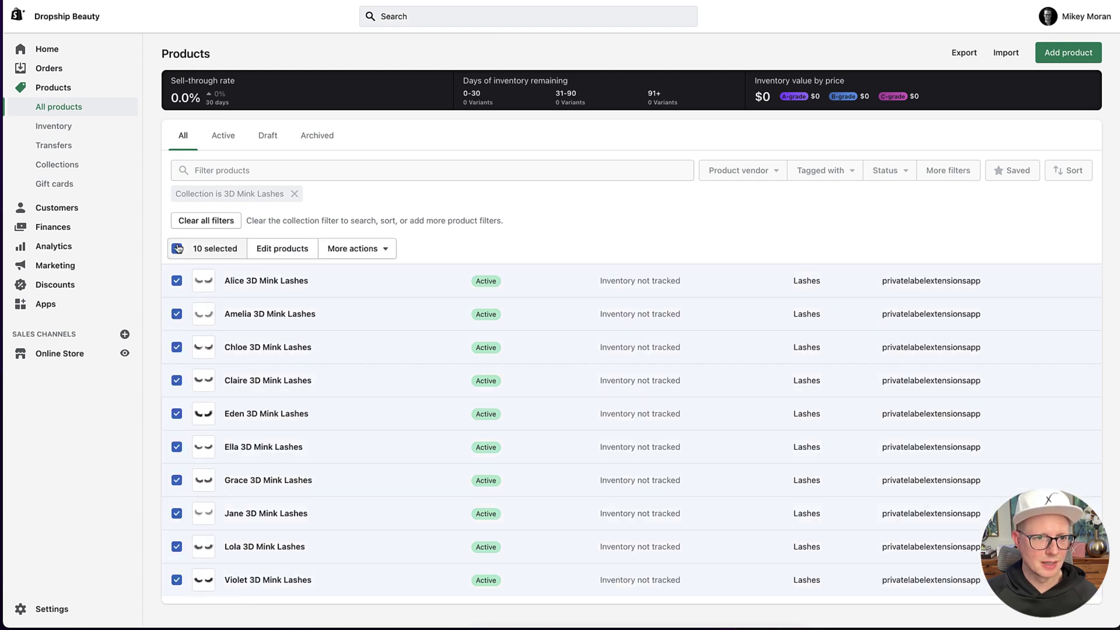
left_click(367, 253)
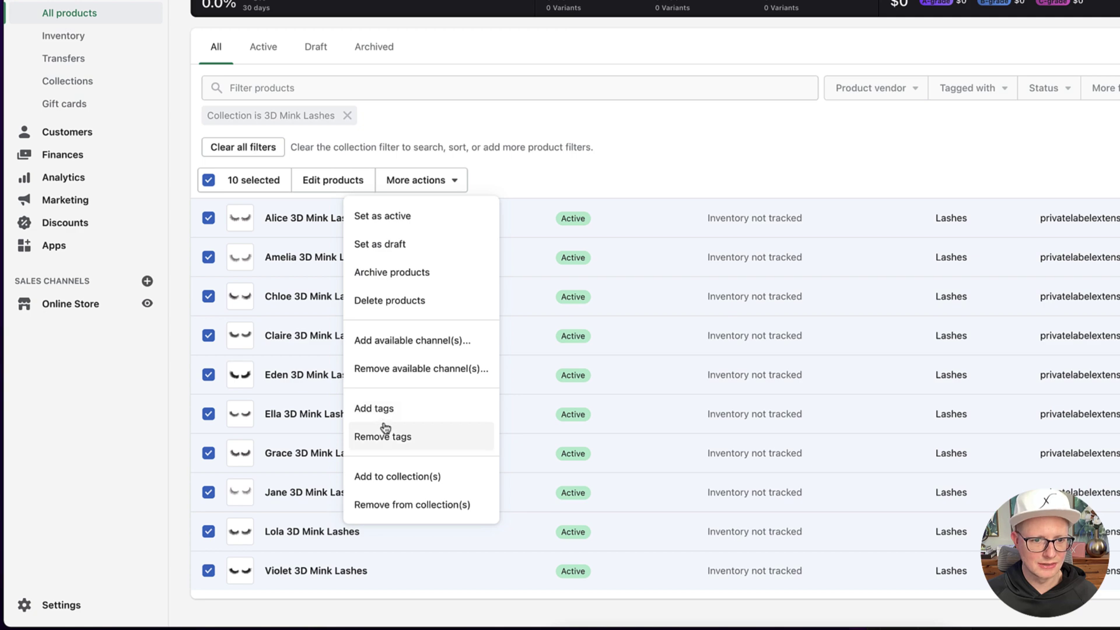
left_click(390, 410)
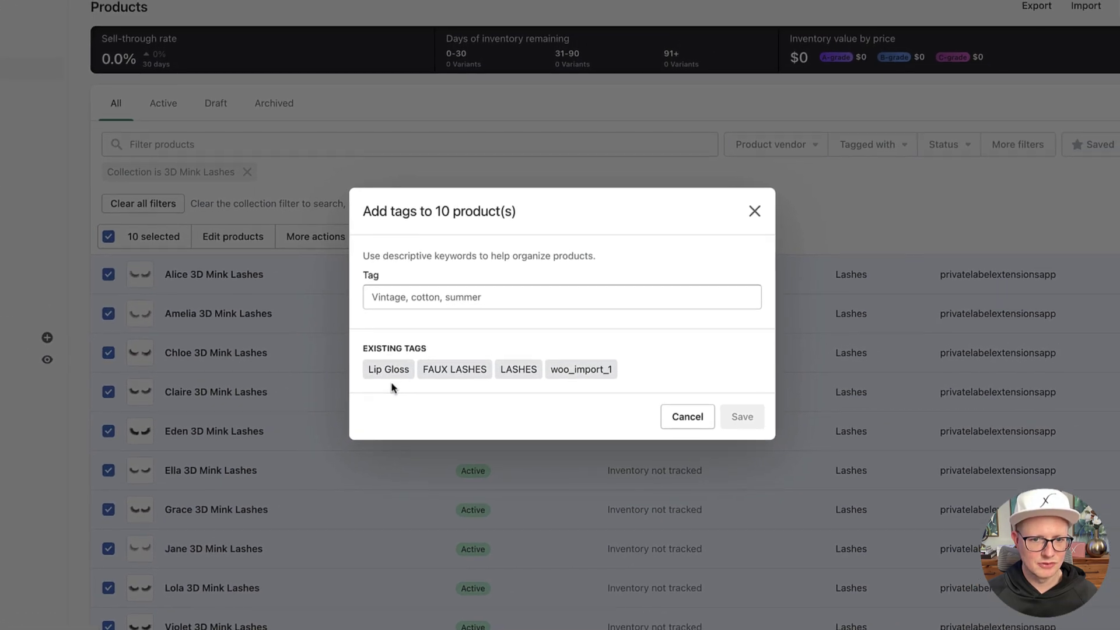
left_click(565, 338)
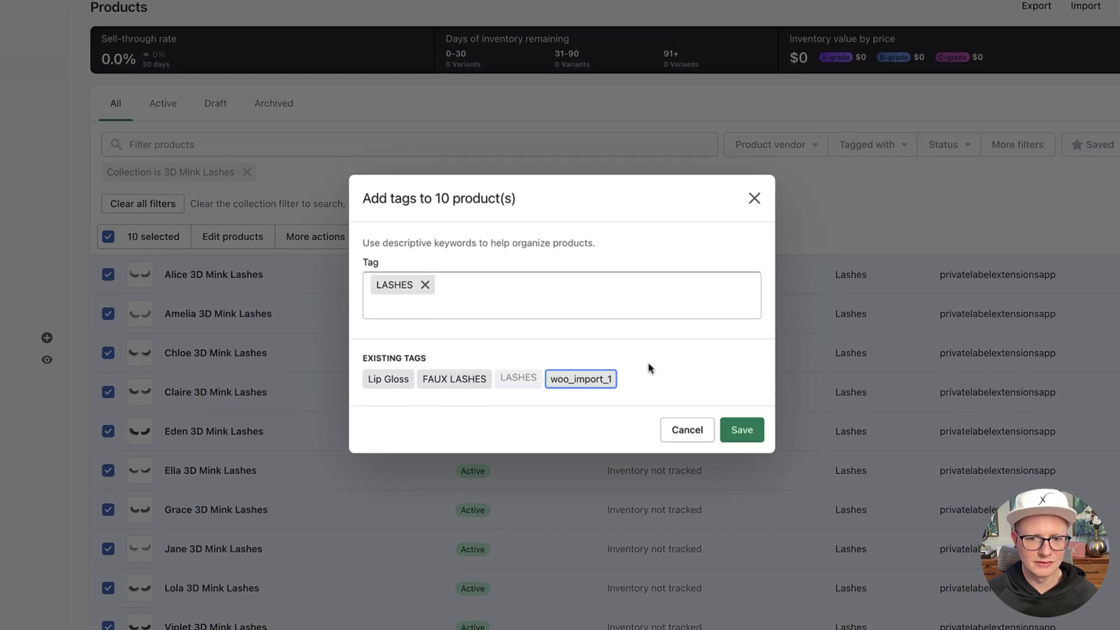
left_click(742, 430)
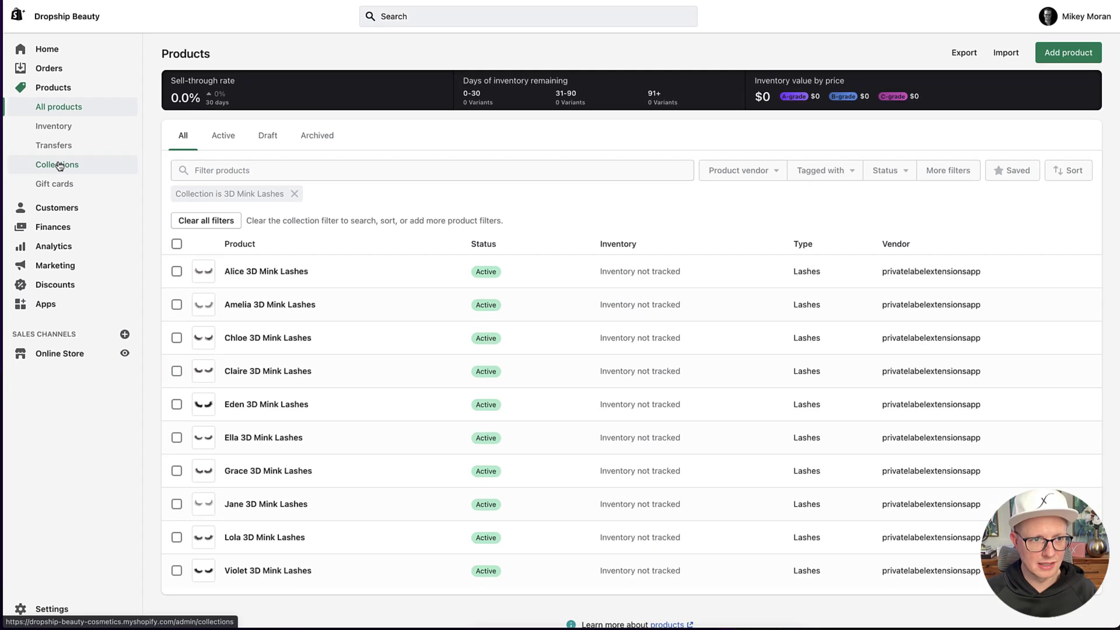
Step: Review the Lashes collection's full product list, now including the 3D Mink Lashes items
left_click(59, 164)
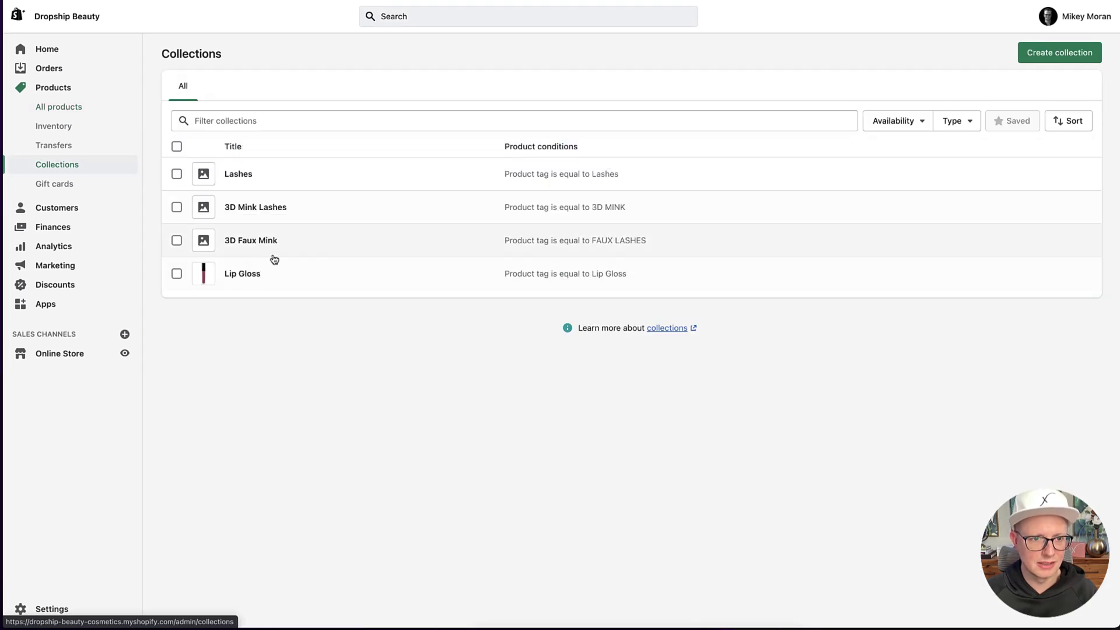
left_click(244, 176)
scroll(342, 304, "down", 6)
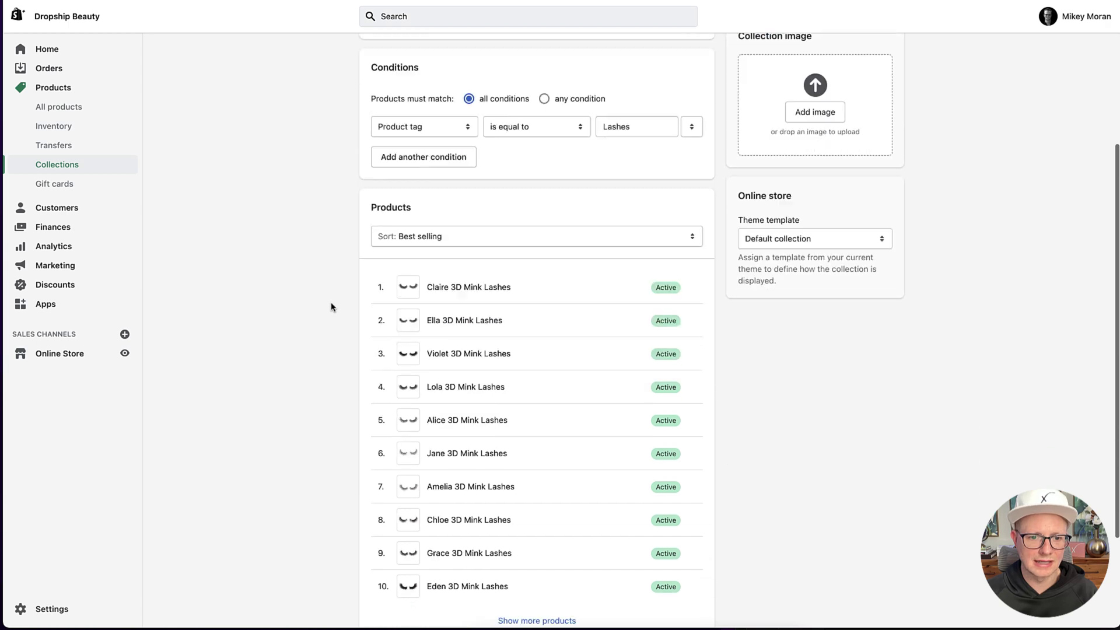
left_click(536, 480)
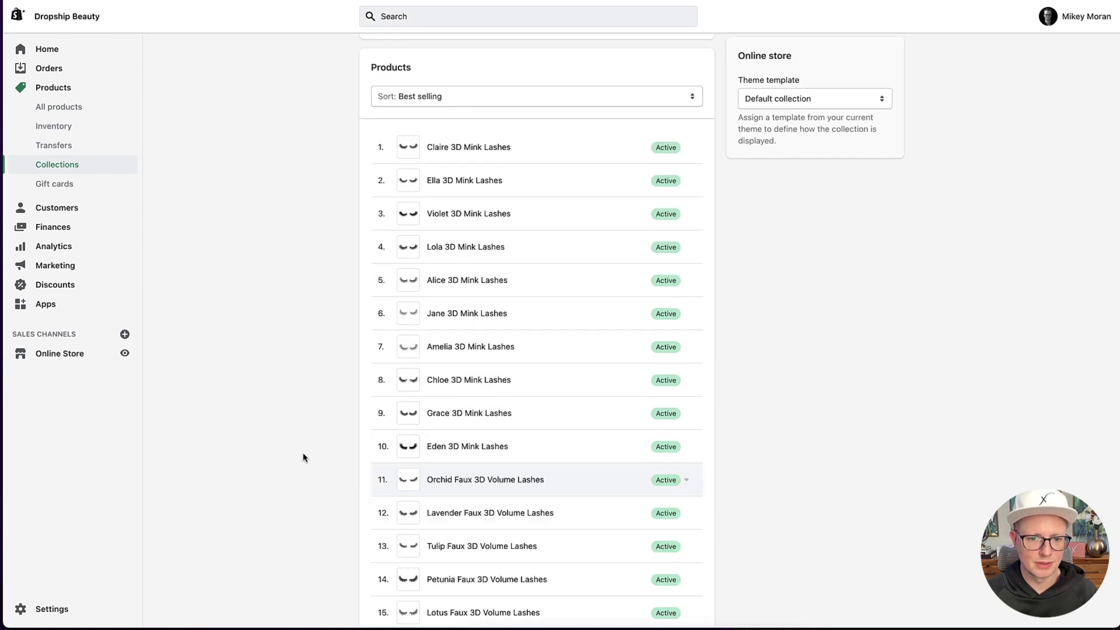
scroll(315, 450, "down", 6)
scroll(318, 444, "up", 15)
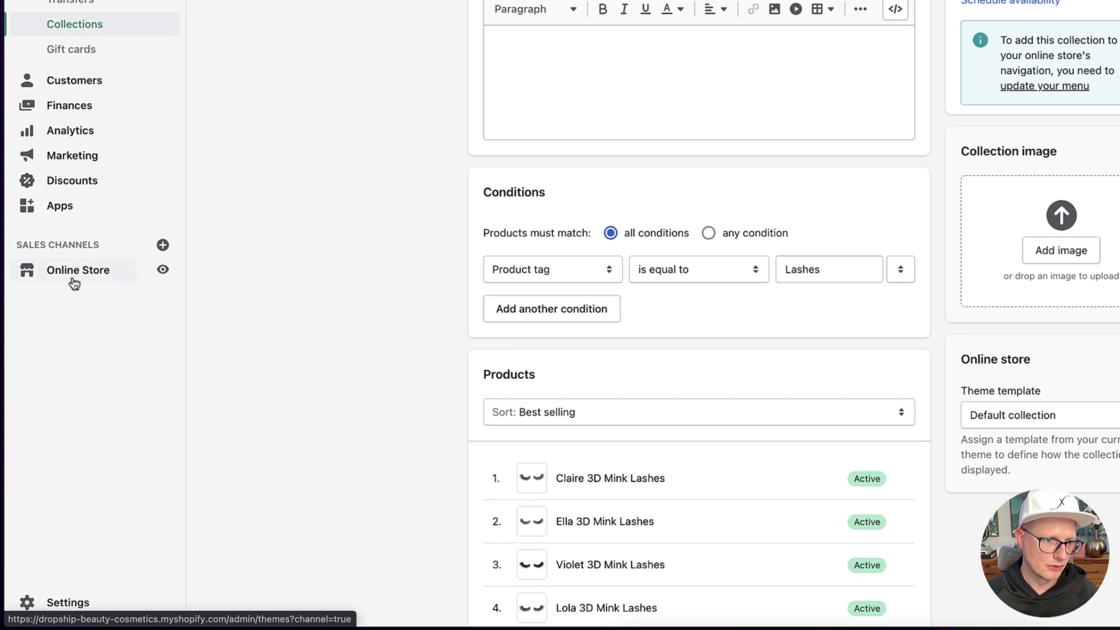
left_click(75, 279)
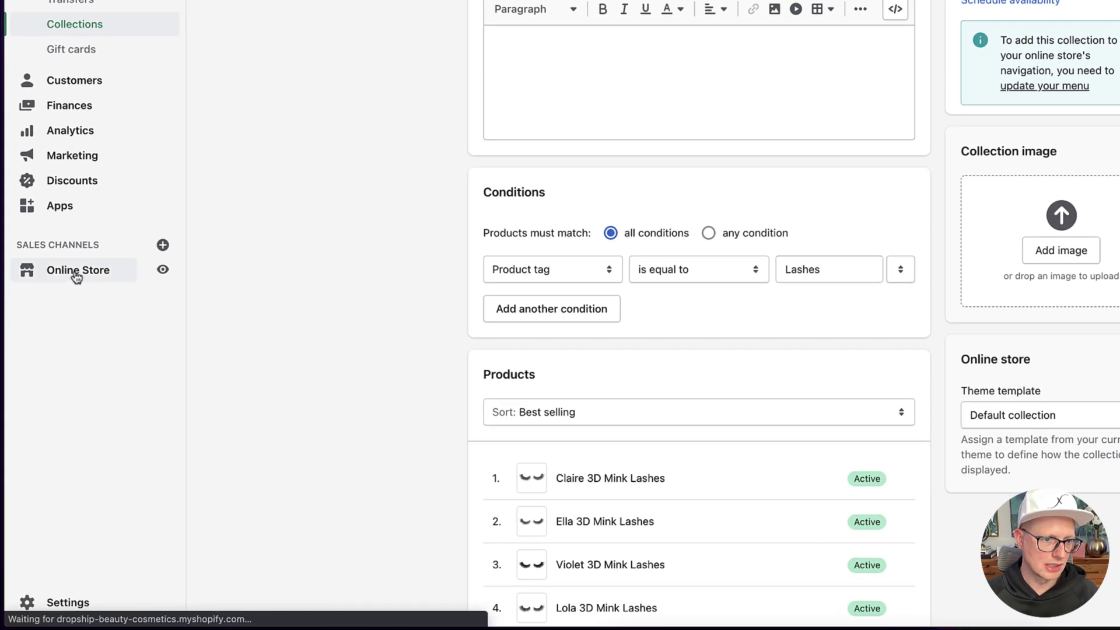
Step: Inspect the Main menu's Lashes item and its Faux Mink Lashes sub-item without changes
left_click(74, 240)
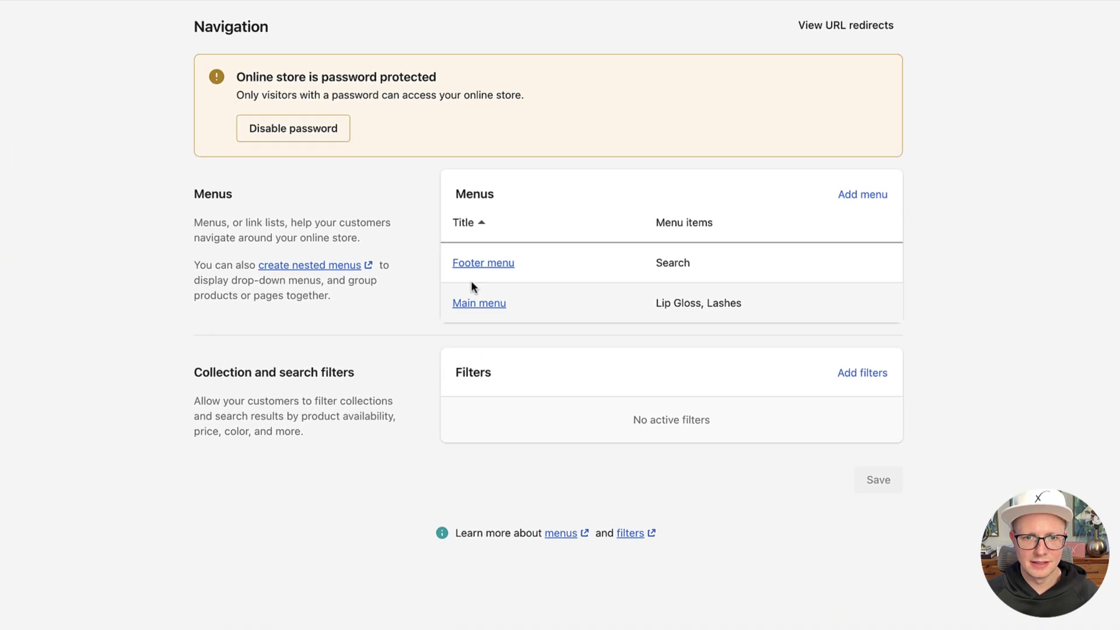
left_click(465, 308)
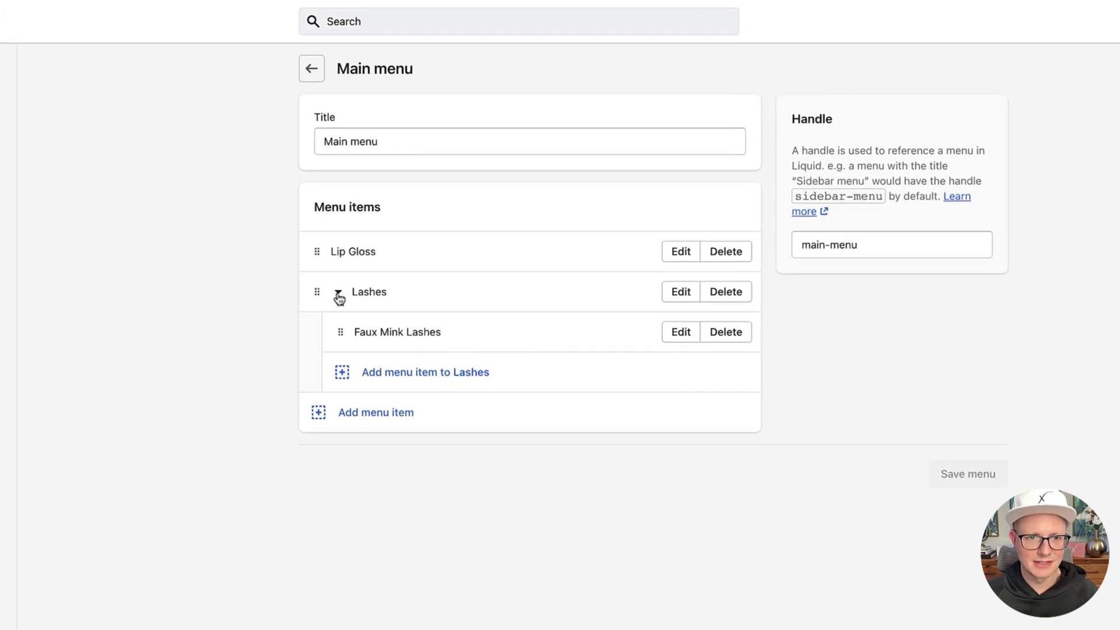
left_click(671, 292)
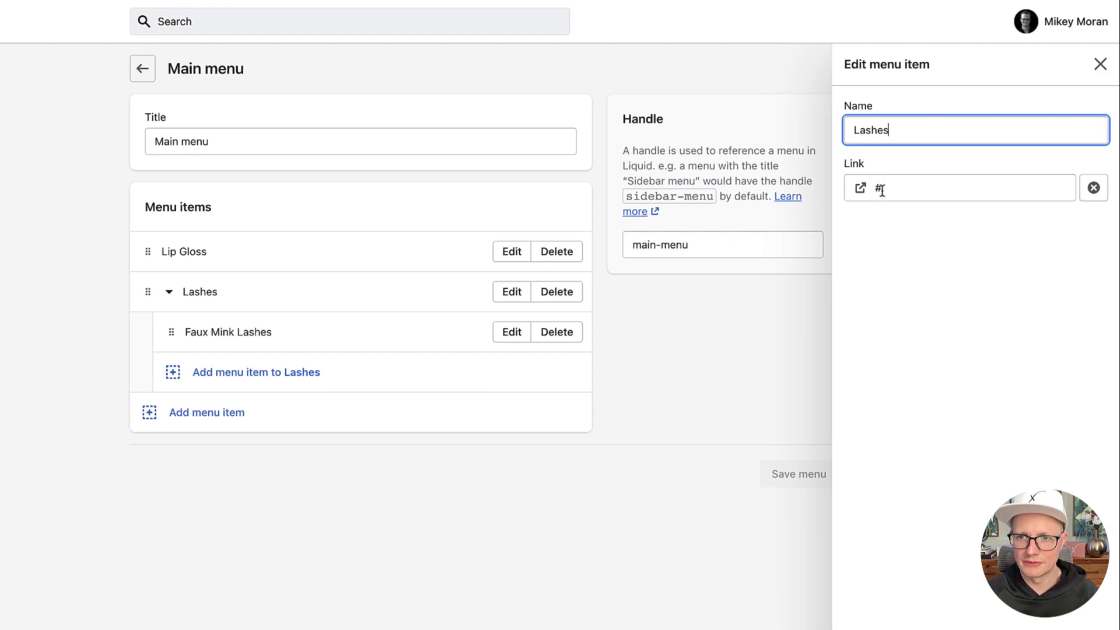
left_click(1101, 68)
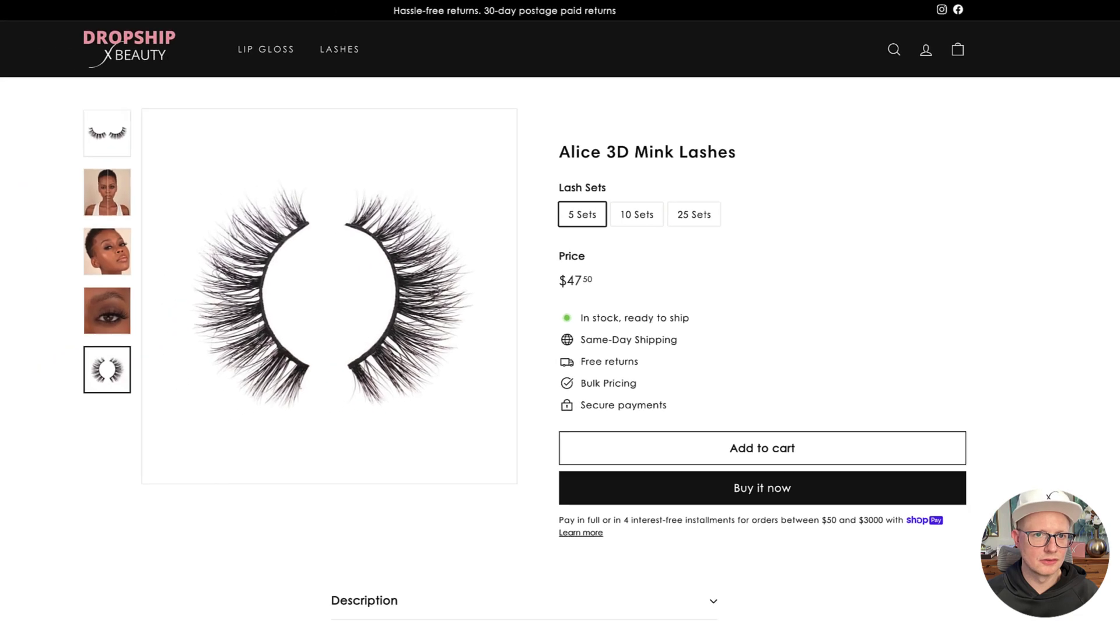
mouse_move(329, 54)
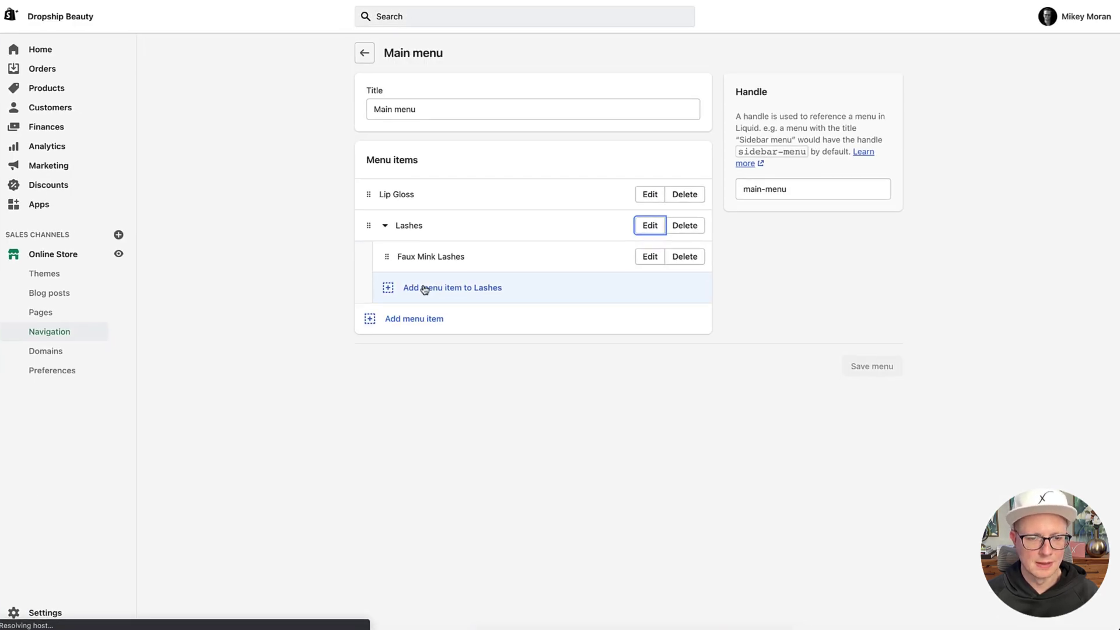
Step: Add a 3D Mink Lashes collection link under Lashes, above Faux Mink Lashes, and save the menu
left_click(425, 288)
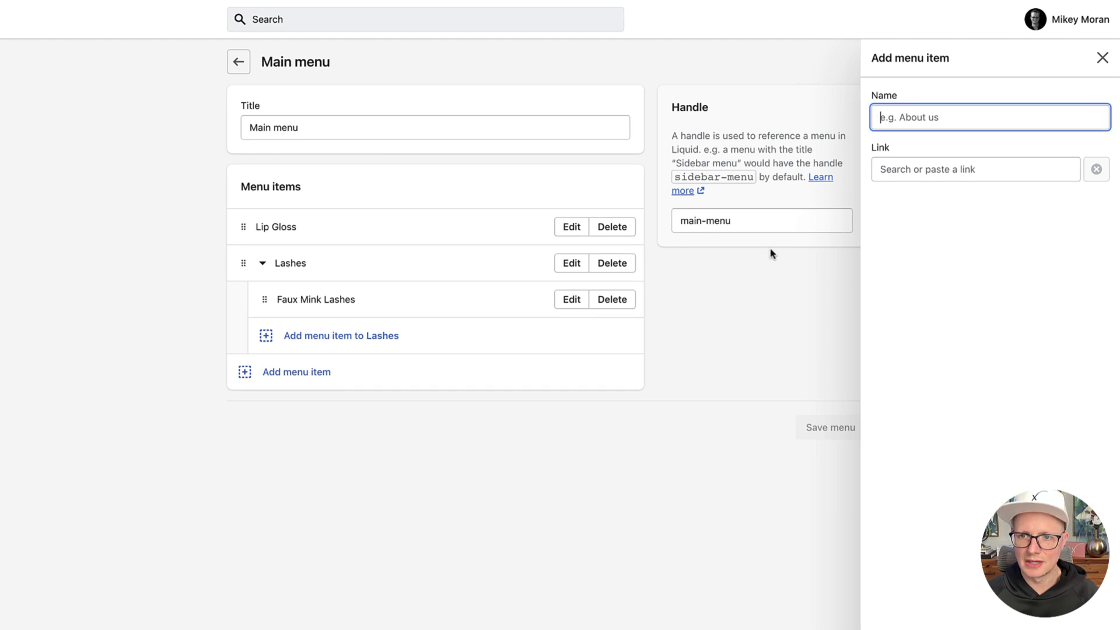
left_click(954, 175)
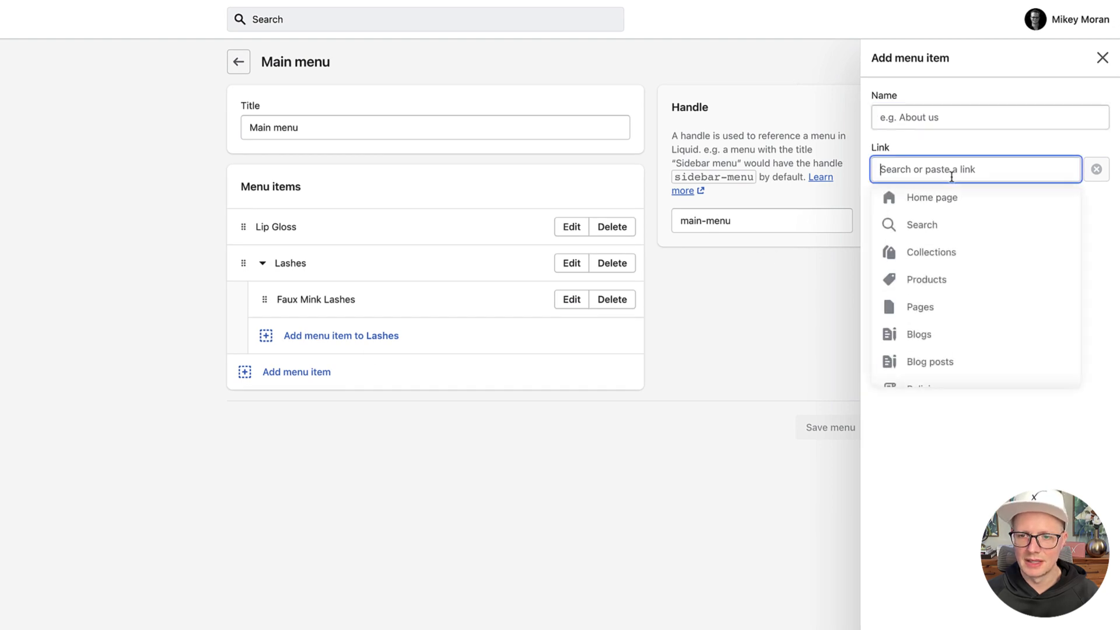
left_click(932, 257)
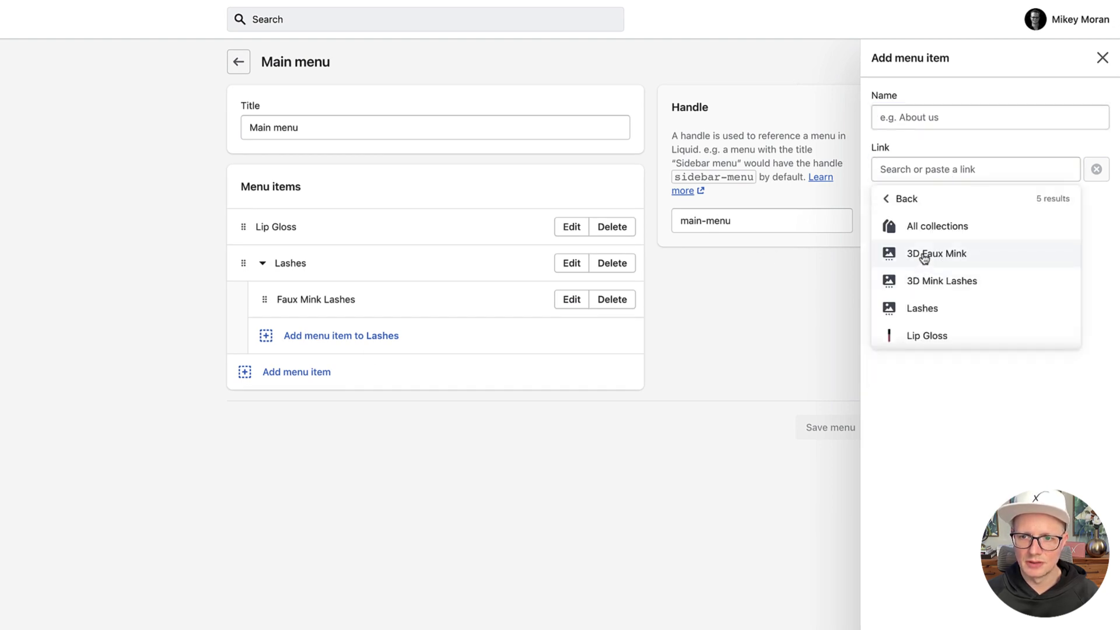
left_click(922, 282)
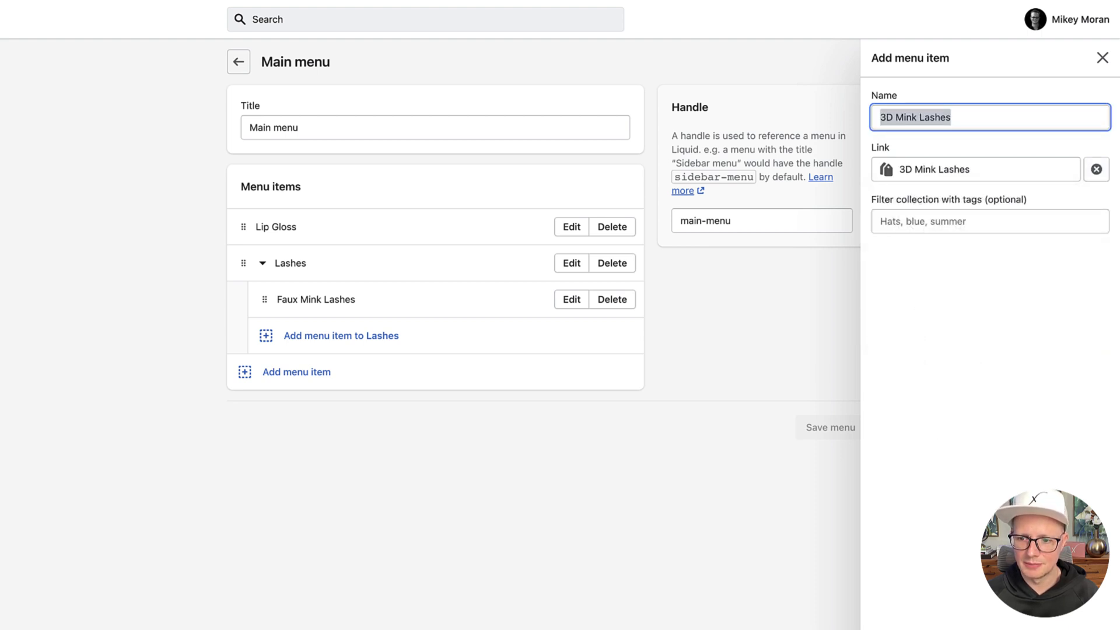
key("Return")
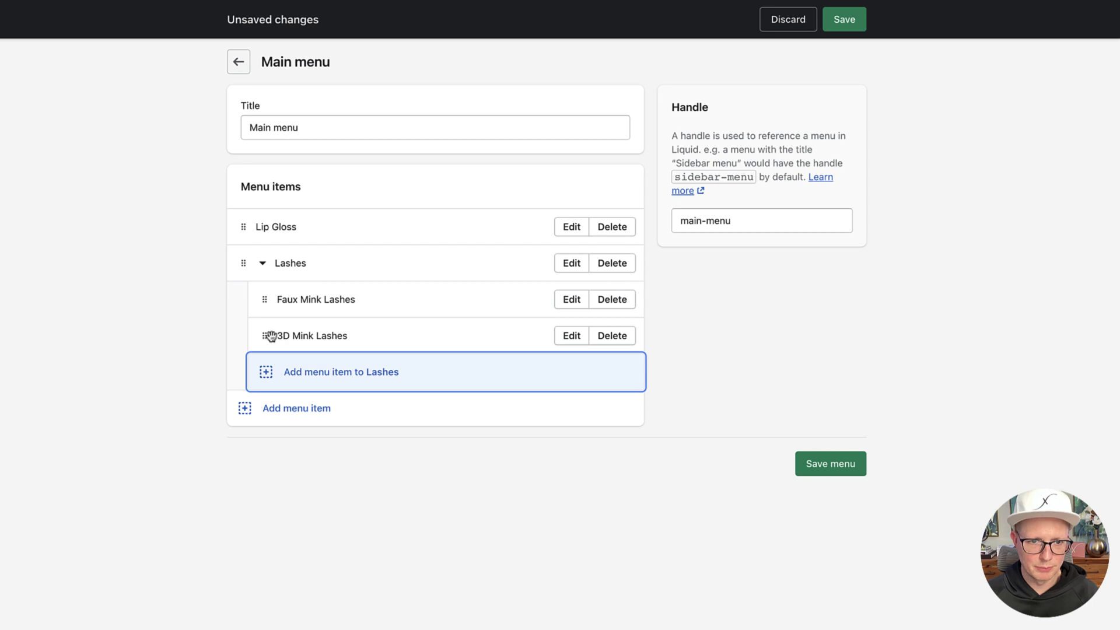
left_click_drag(265, 335, 267, 303)
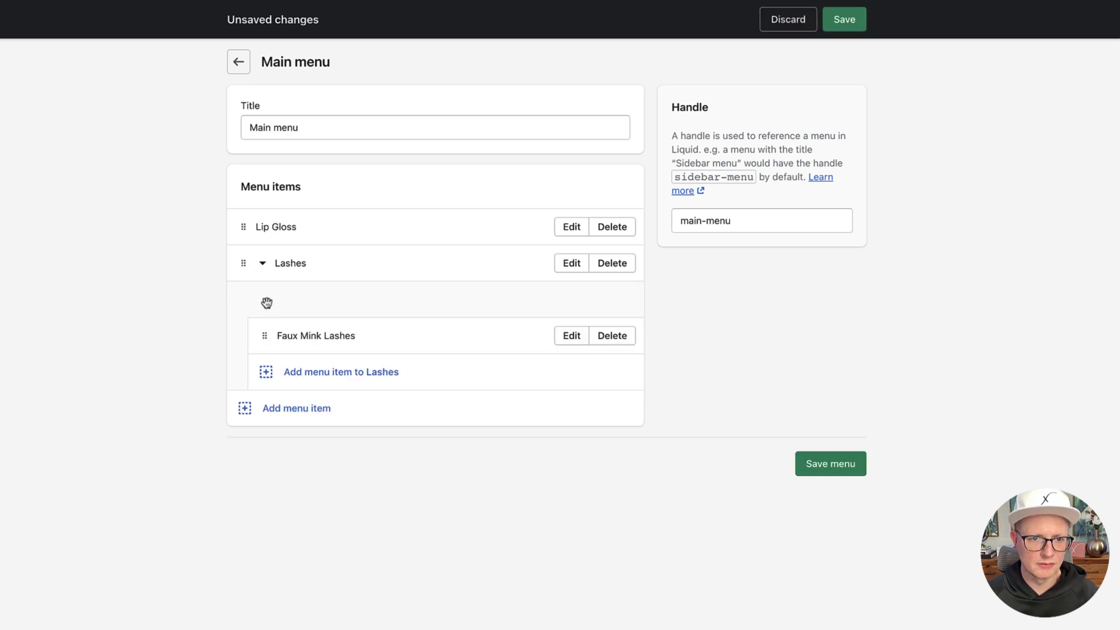
left_click(827, 465)
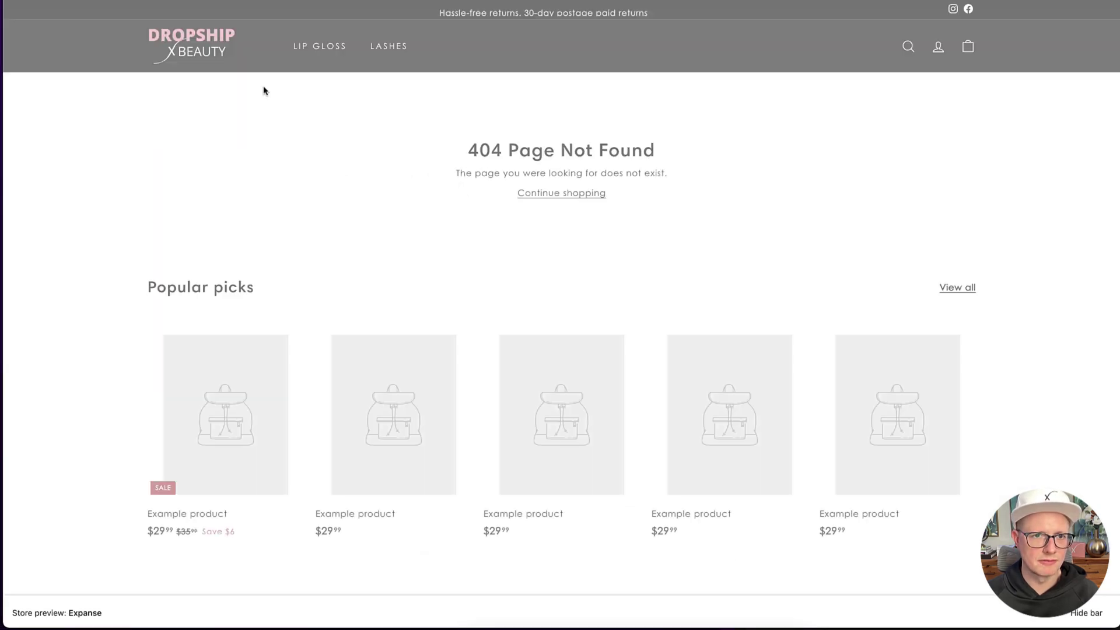
Step: Show the storefront LASHES dropdown listing 3D Mink Lashes above Faux Mink Lashes
mouse_move(385, 54)
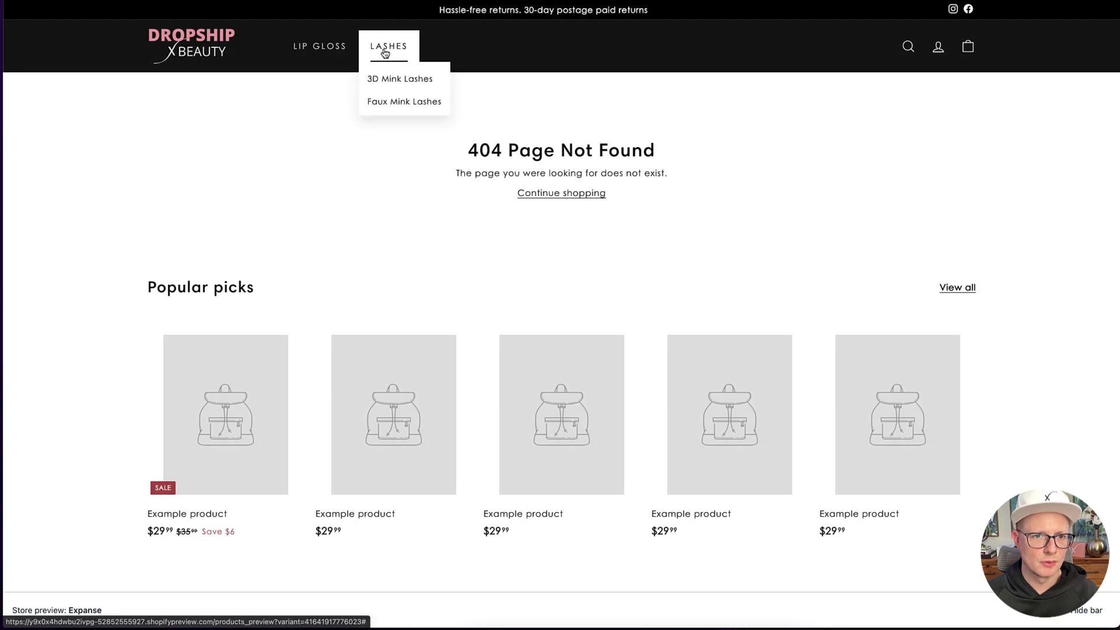